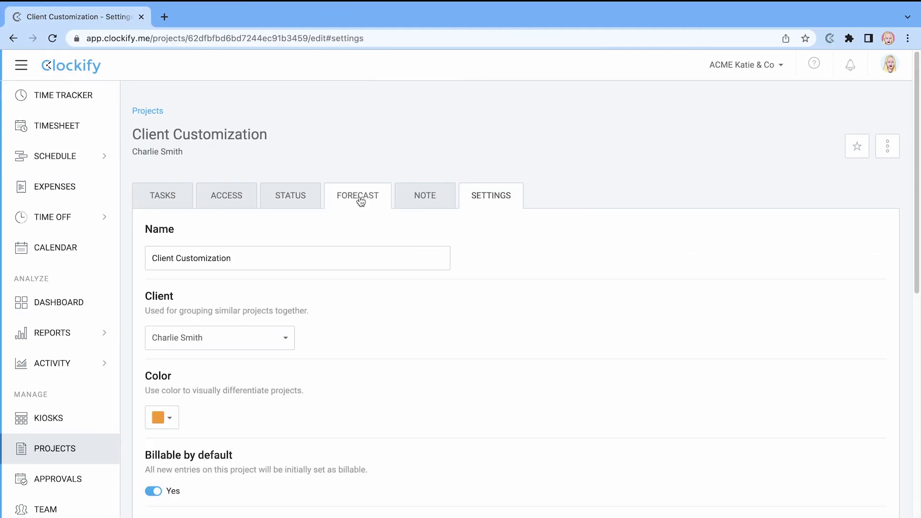
View the project's forecast chart and add Sunday to the work week.
{"action": "left_click", "coordinate": [361, 201]}
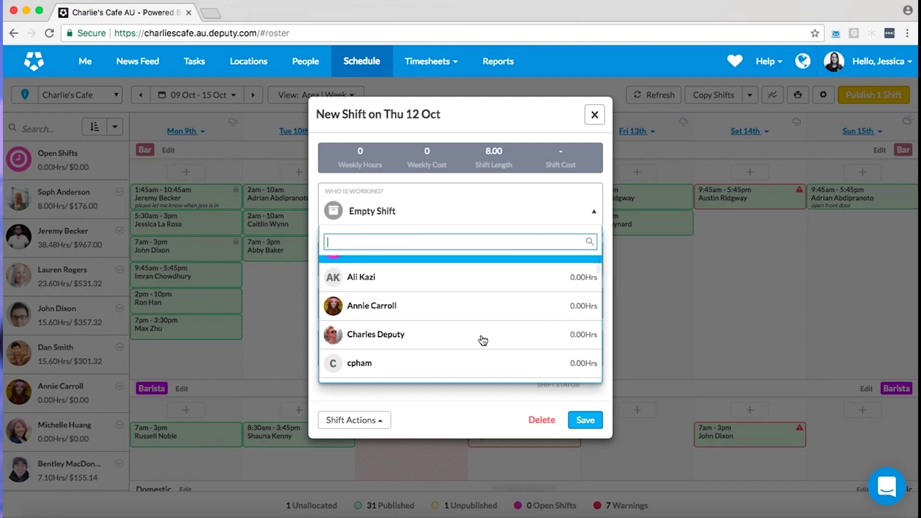
{"action": "scroll", "coordinate": [481, 339], "scroll_direction": "down", "scroll_amount": 1}
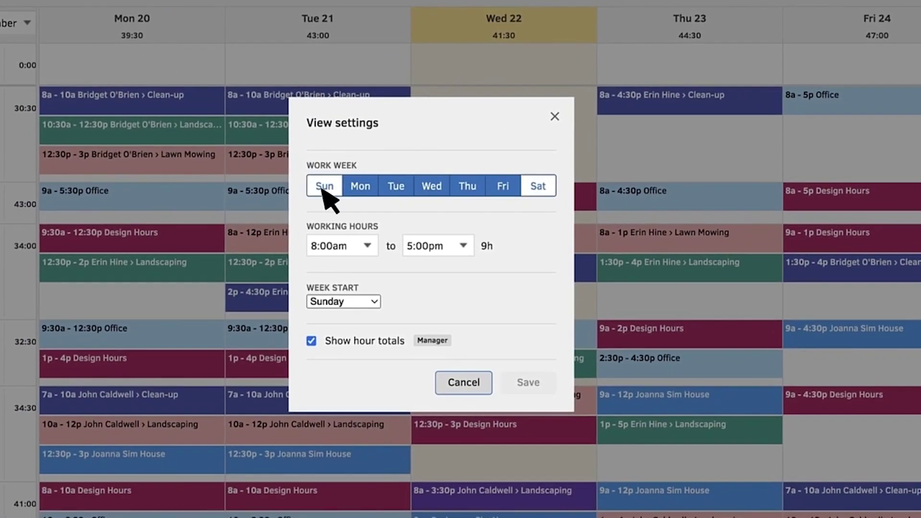
{"action": "left_click", "coordinate": [304, 214]}
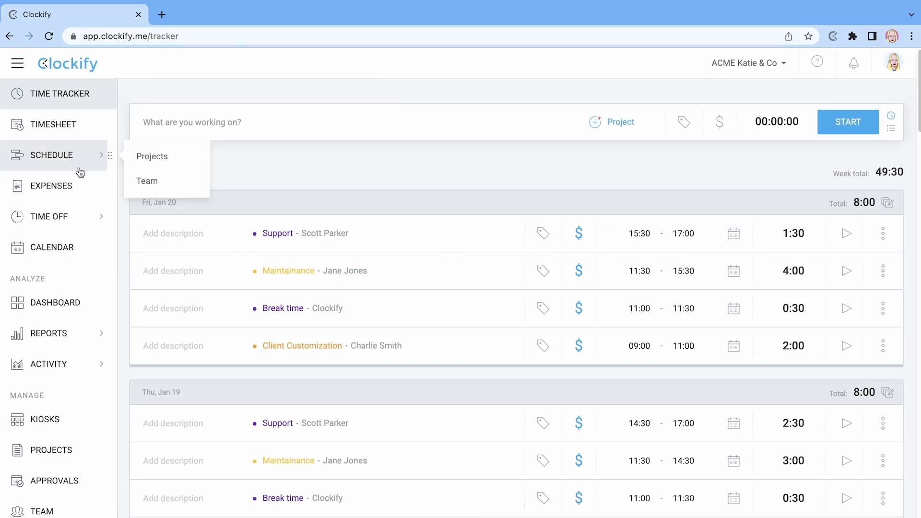
In the team schedule, give the first member a Presentation assignment for Jan 25–31, 2 h/day from 02:00.
{"action": "left_click", "coordinate": [147, 156]}
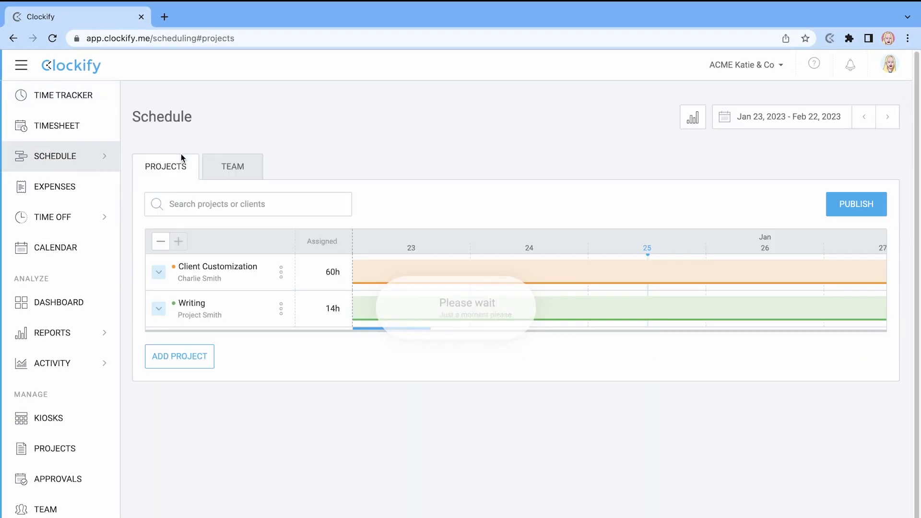
{"action": "left_click", "coordinate": [226, 171]}
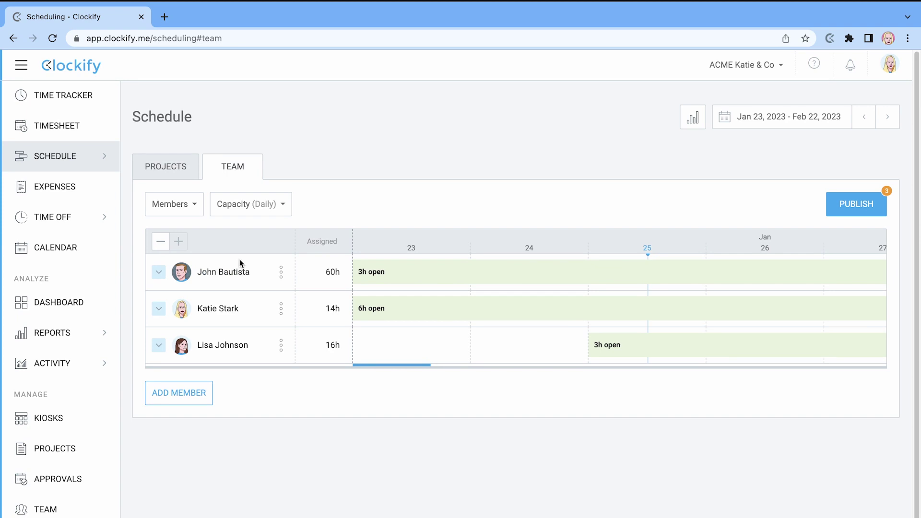
{"action": "left_click", "coordinate": [241, 274]}
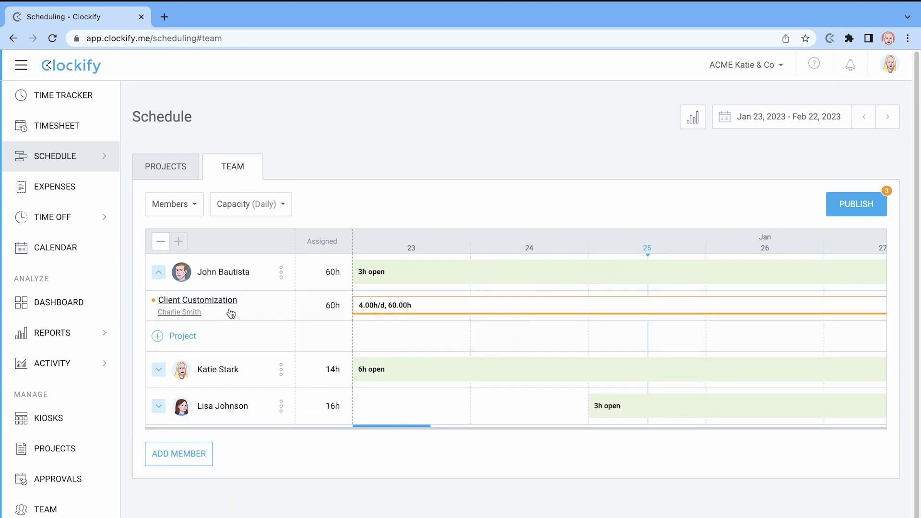
{"action": "left_click", "coordinate": [195, 339]}
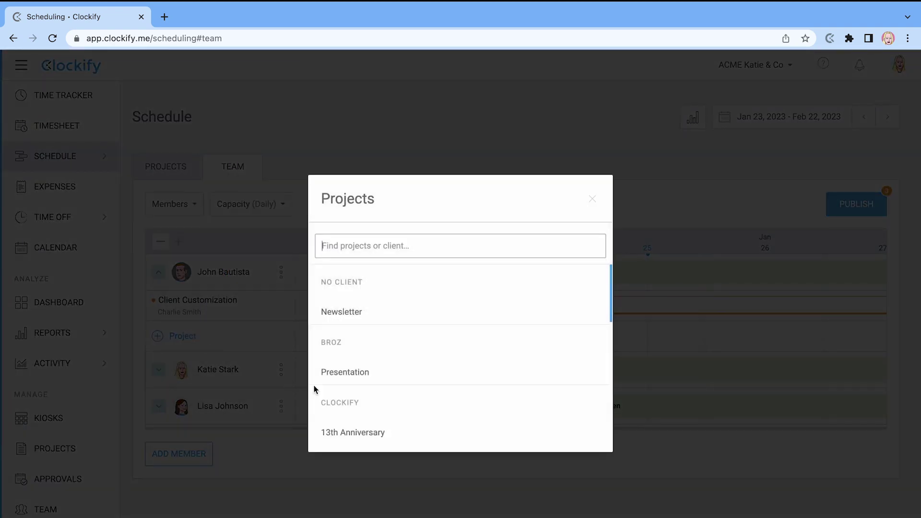
{"action": "left_click", "coordinate": [372, 371]}
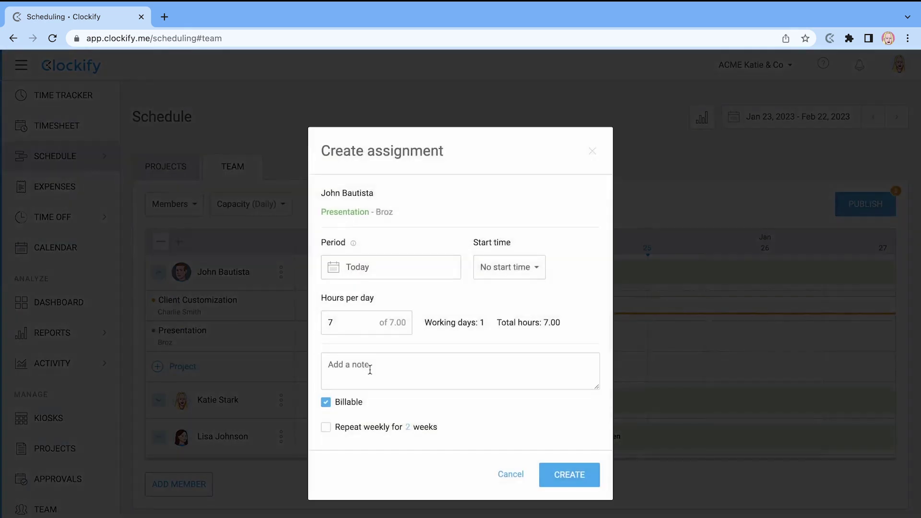
{"action": "left_click", "coordinate": [389, 270]}
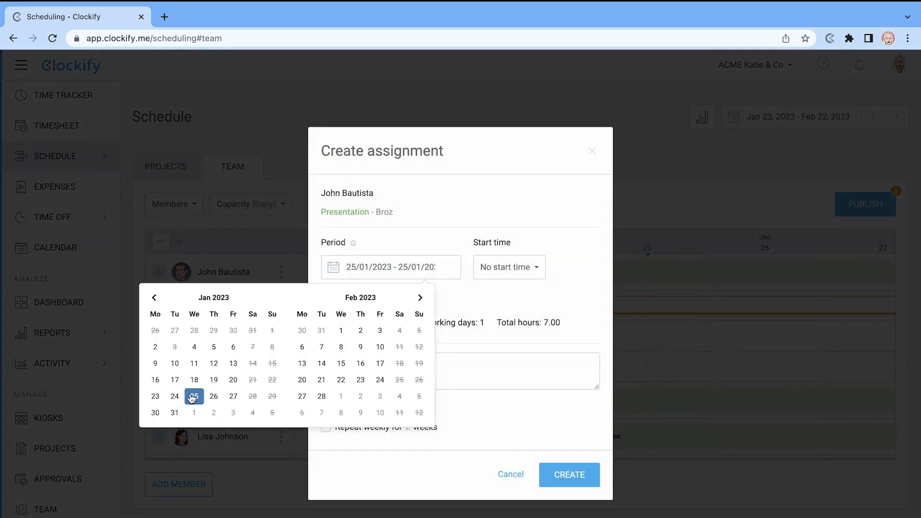
{"action": "left_click", "coordinate": [177, 412]}
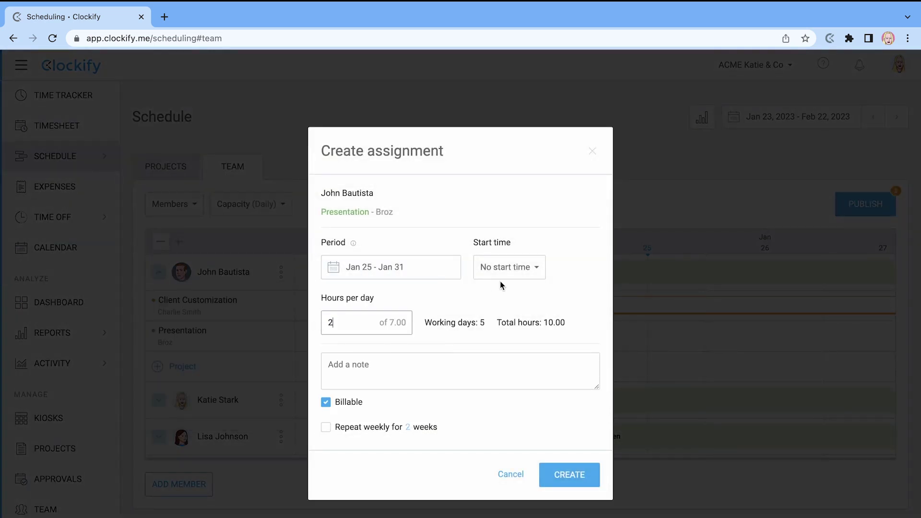
{"action": "left_click", "coordinate": [530, 266]}
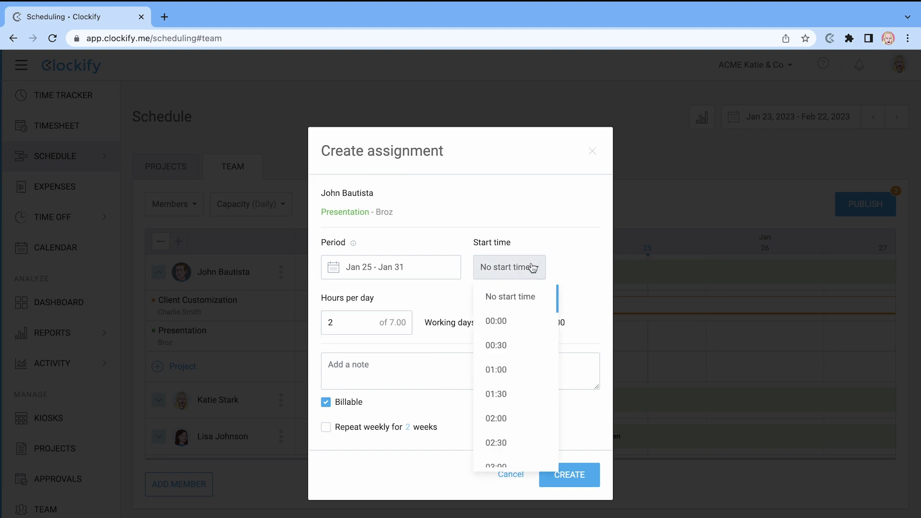
{"action": "left_click", "coordinate": [514, 419]}
{"action": "left_click", "coordinate": [566, 476]}
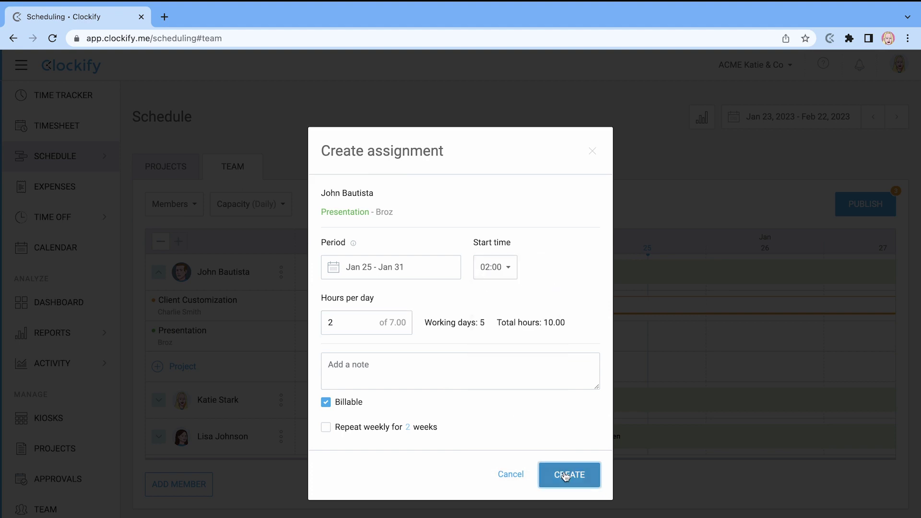
Start a project milestone, switch the estimate to project budget, and view status and forecast.
{"action": "left_click", "coordinate": [181, 168]}
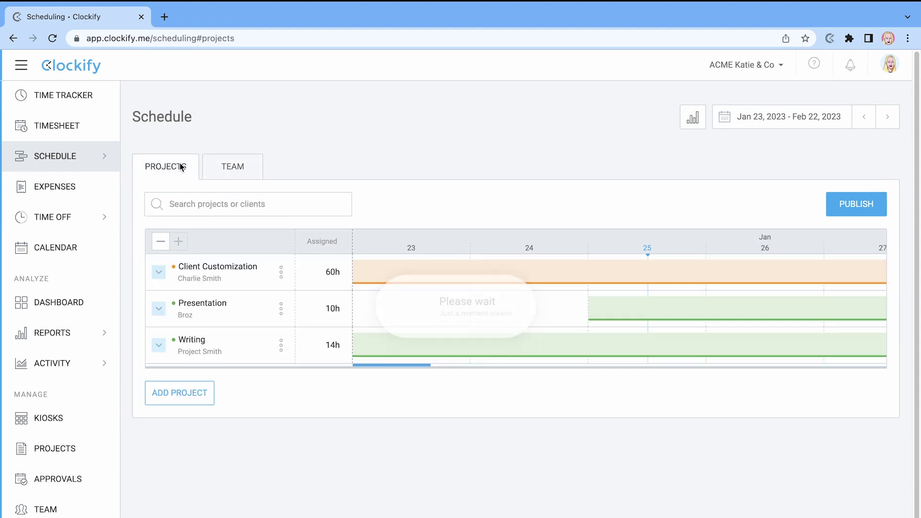
{"action": "left_click", "coordinate": [426, 267]}
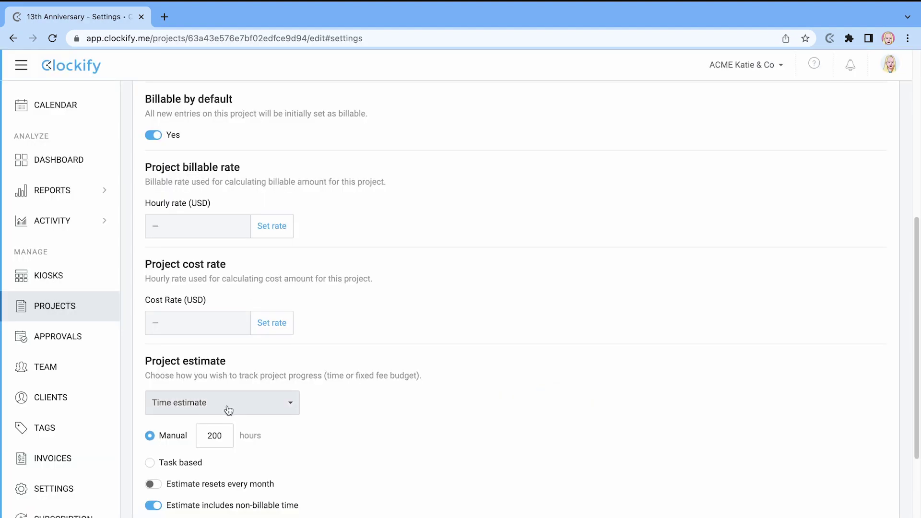
{"action": "left_click", "coordinate": [228, 411]}
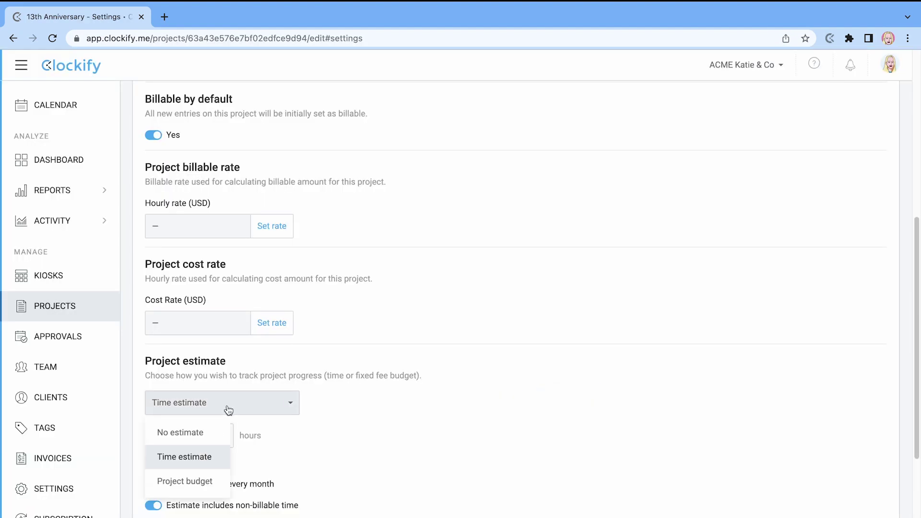
{"action": "left_click", "coordinate": [213, 480]}
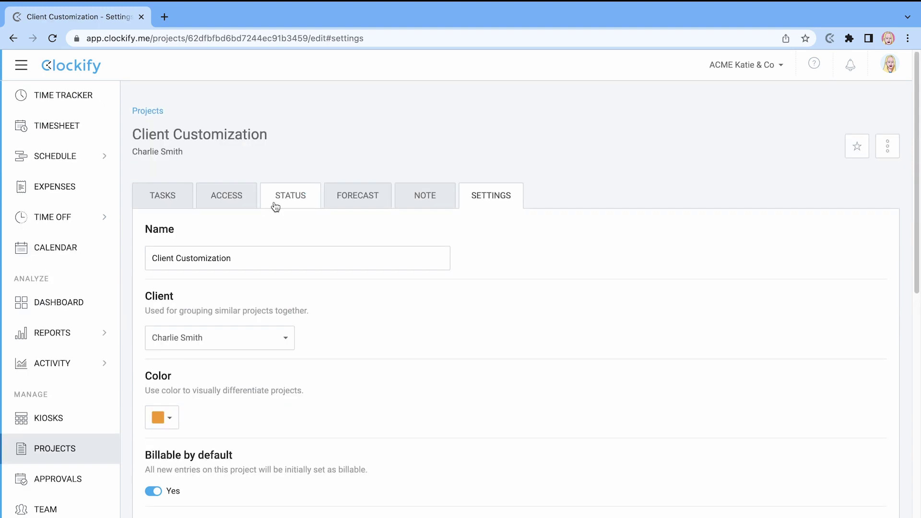
{"action": "left_click", "coordinate": [274, 205]}
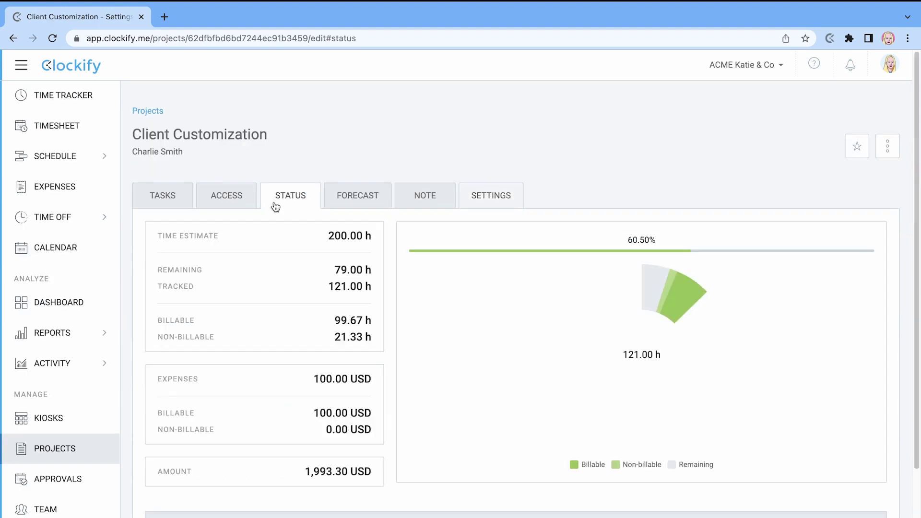
{"action": "left_click", "coordinate": [359, 197]}
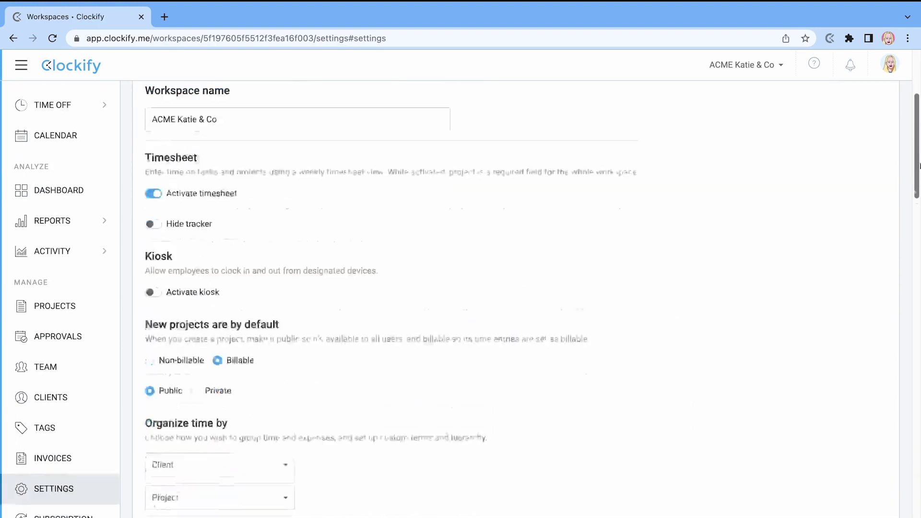
Choose the default working days, manage company holidays, and switch to the team report.
{"action": "scroll", "coordinate": [888, 248], "scroll_direction": "down", "scroll_amount": 7}
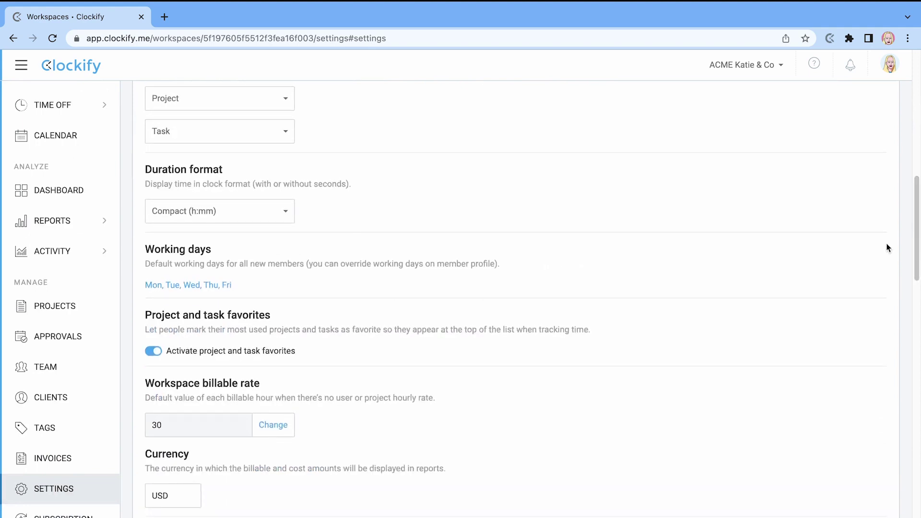
{"action": "left_click", "coordinate": [224, 286]}
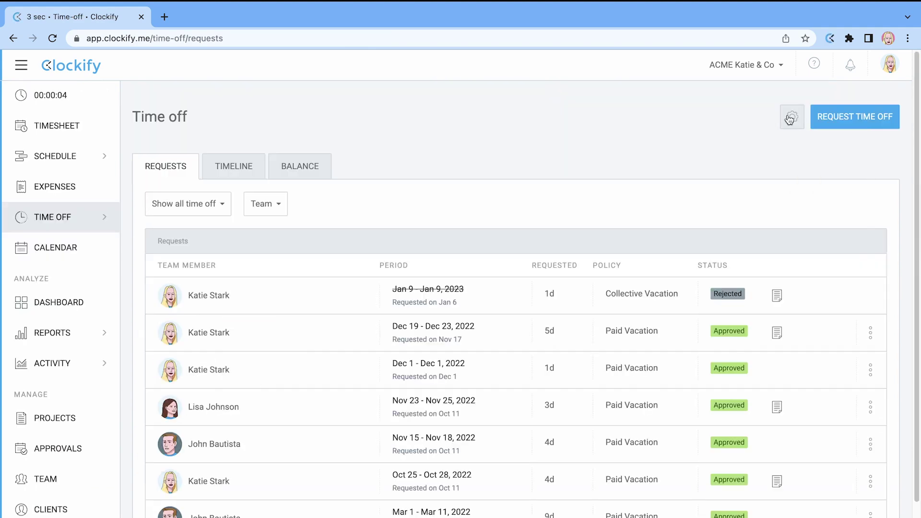
{"action": "left_click", "coordinate": [792, 117]}
{"action": "left_click", "coordinate": [797, 142]}
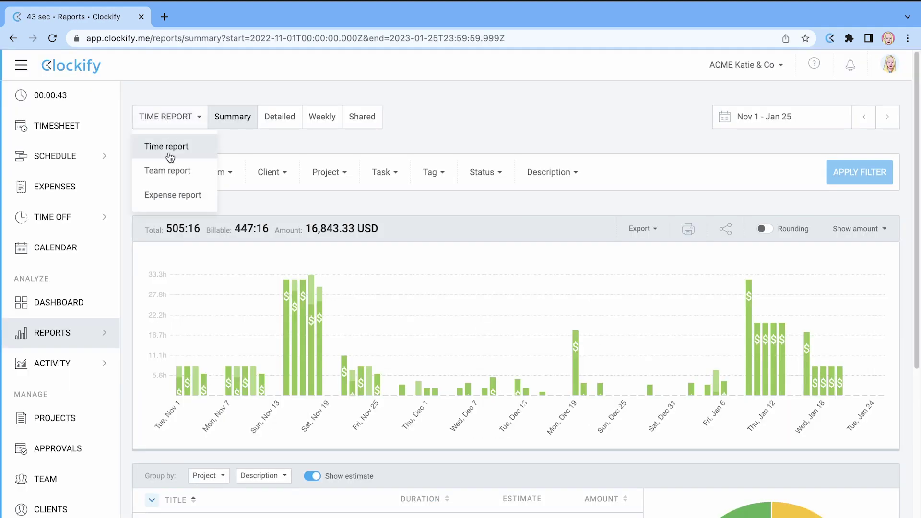
{"action": "left_click", "coordinate": [169, 169]}
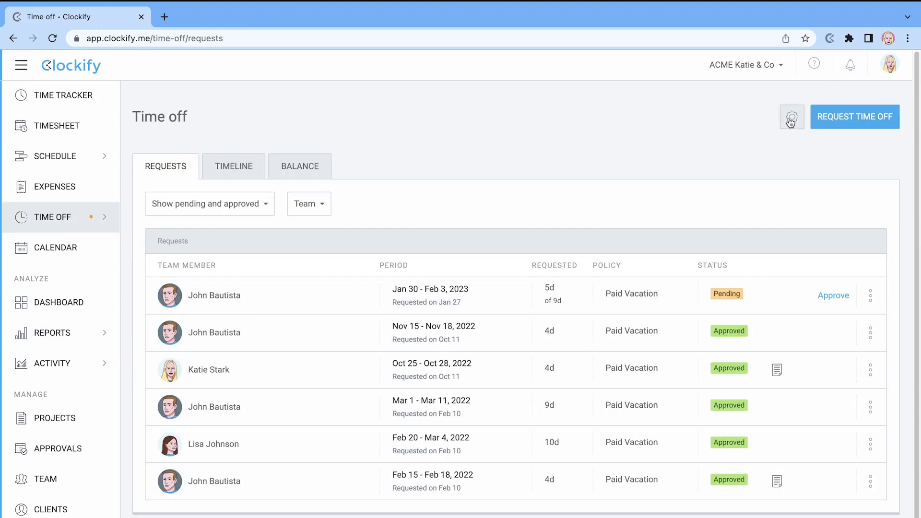
Look over the time off policies and close the list.
{"action": "left_click", "coordinate": [790, 123]}
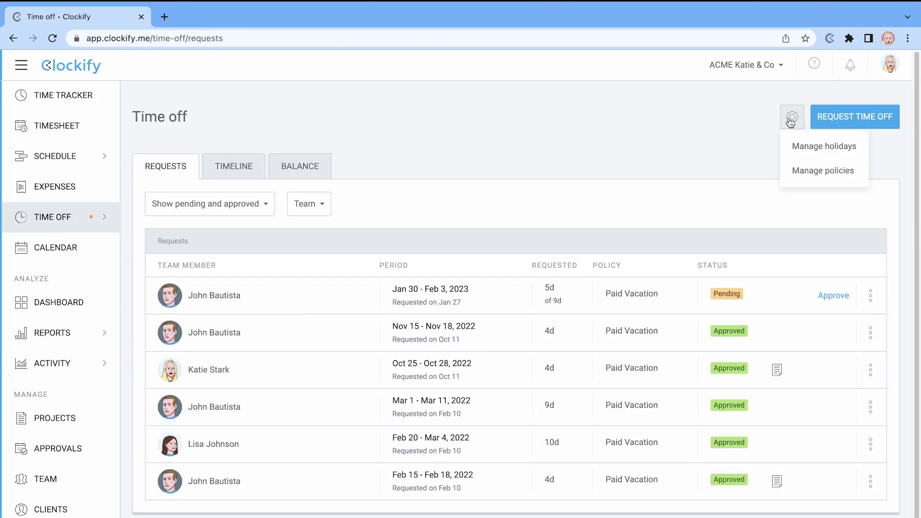
{"action": "left_click", "coordinate": [801, 168]}
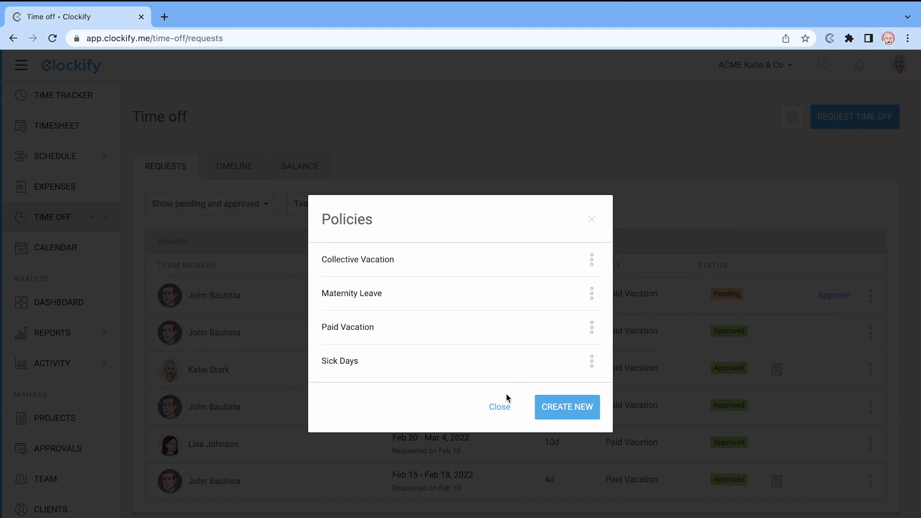
{"action": "left_click", "coordinate": [499, 408]}
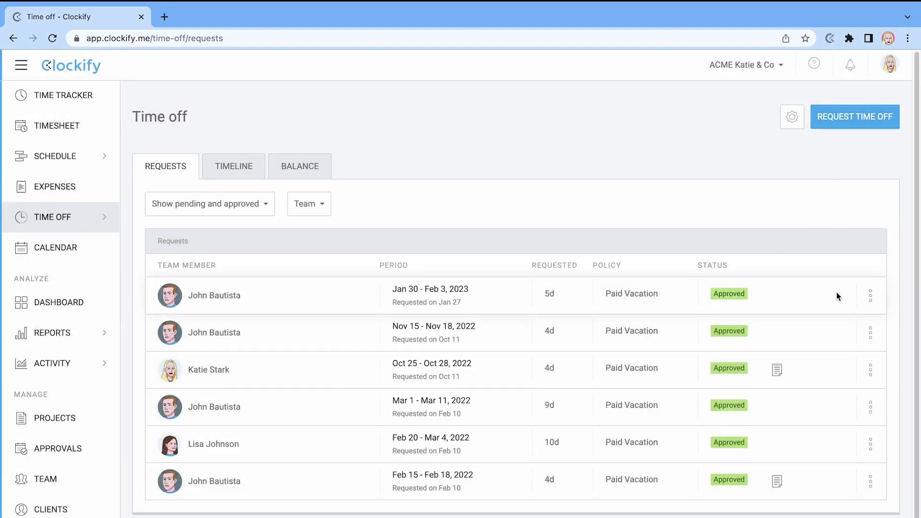
Filter the summary time report to a single client.
{"action": "left_click", "coordinate": [106, 334]}
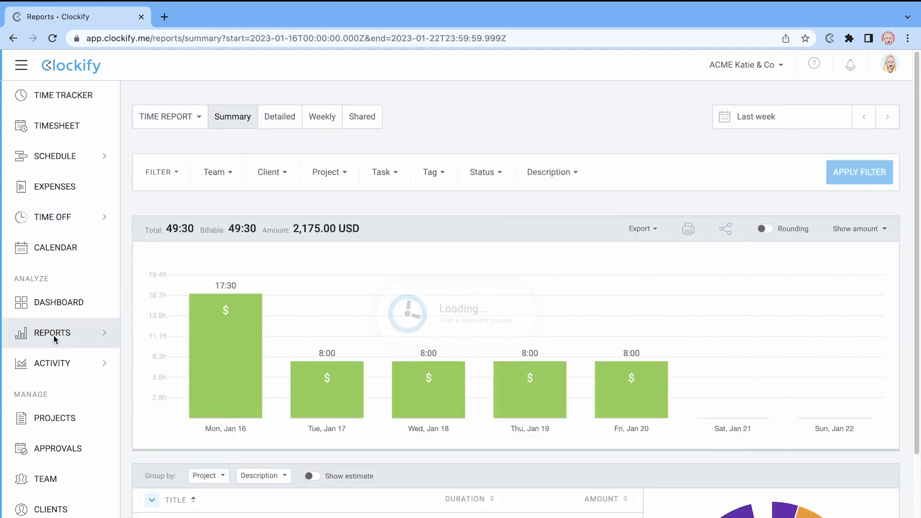
{"action": "left_click", "coordinate": [269, 172]}
{"action": "left_click", "coordinate": [298, 339]}
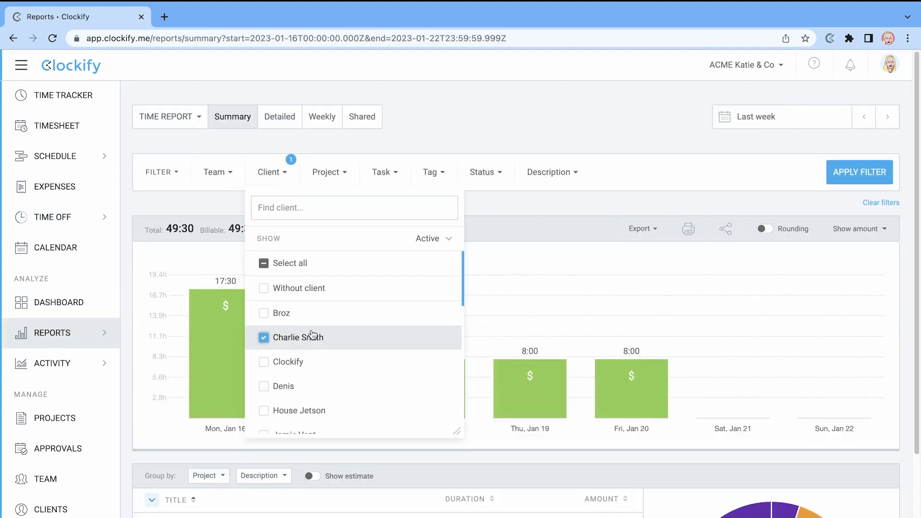
{"action": "left_click", "coordinate": [862, 175]}
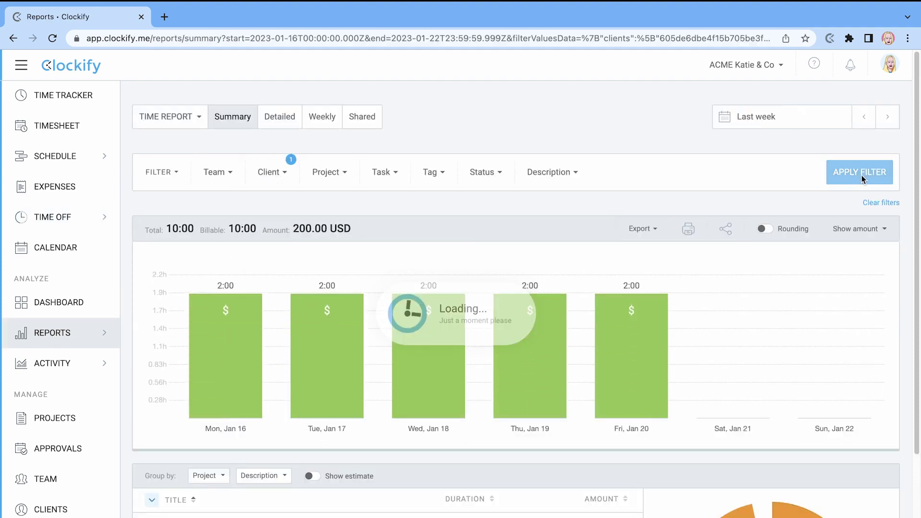
Share the report and switch on its email schedule.
{"action": "left_click", "coordinate": [651, 230]}
{"action": "left_click", "coordinate": [726, 230]}
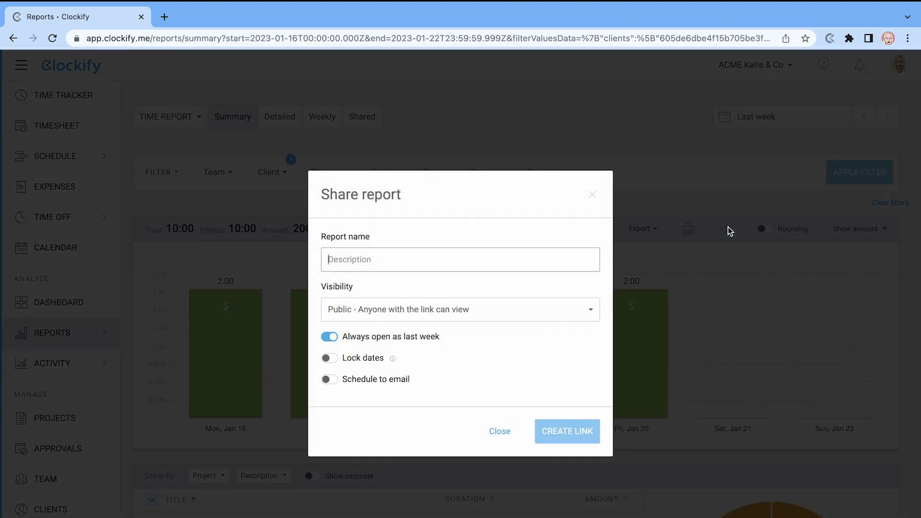
{"action": "left_click", "coordinate": [329, 379]}
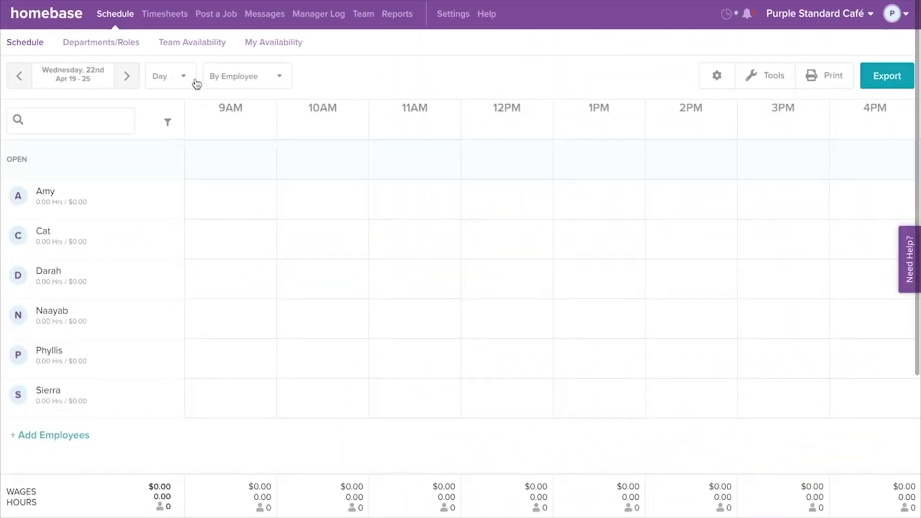
Make the Homebase schedule week start on Monday.
{"action": "left_click", "coordinate": [188, 80]}
{"action": "left_click", "coordinate": [165, 169]}
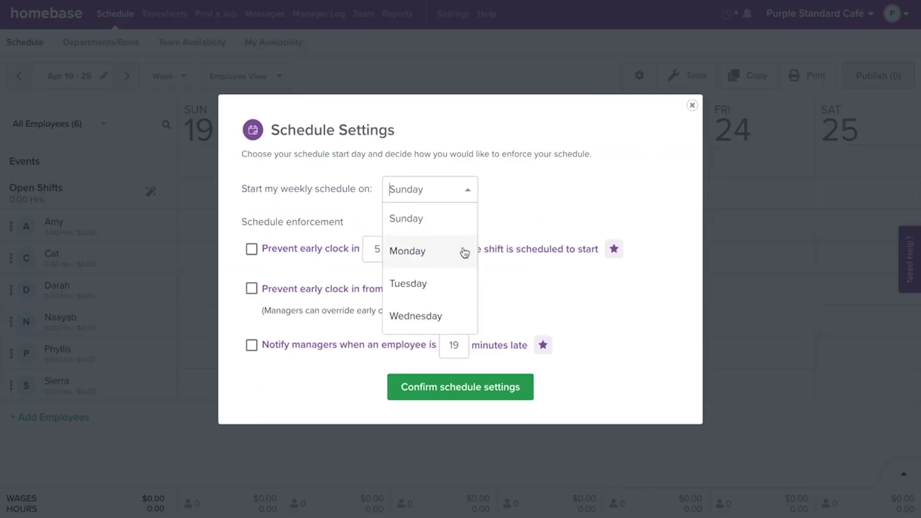
{"action": "left_click", "coordinate": [464, 253]}
{"action": "left_click", "coordinate": [489, 387]}
In the Apr 27 – May 3 week, add a purple 8AM–4PM Barista shift on the first employee's Tuesday.
{"action": "left_click", "coordinate": [130, 79]}
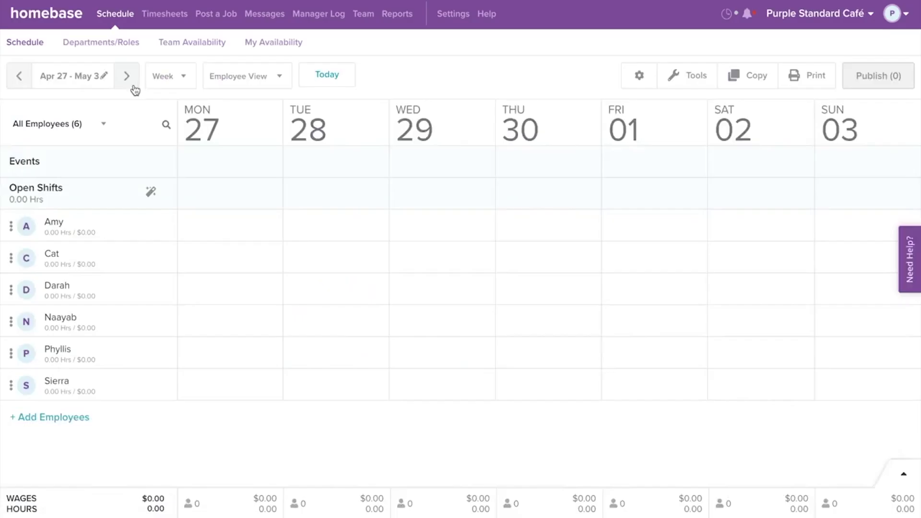
{"action": "left_click", "coordinate": [19, 76]}
{"action": "left_click", "coordinate": [127, 76]}
{"action": "left_click", "coordinate": [331, 225]}
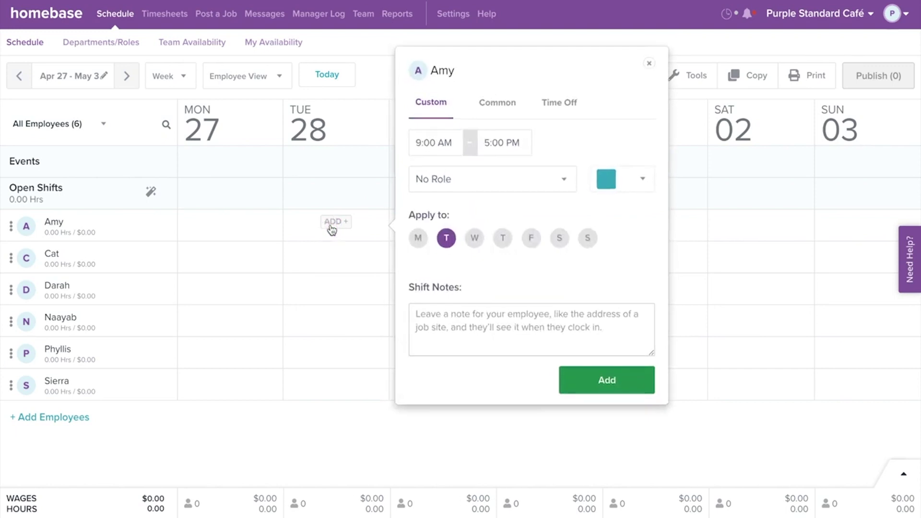
{"action": "left_click", "coordinate": [451, 144]}
{"action": "left_click", "coordinate": [446, 187]}
{"action": "left_click", "coordinate": [497, 142]}
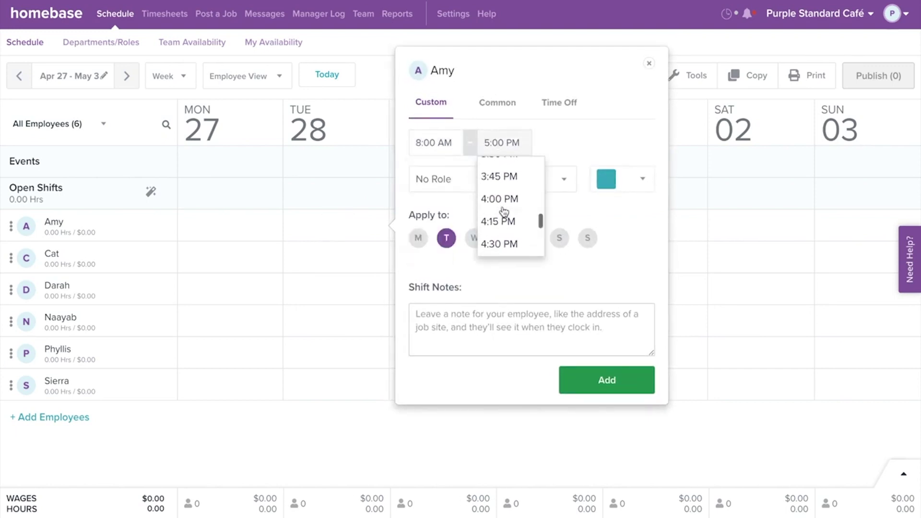
{"action": "left_click", "coordinate": [503, 205]}
{"action": "left_click", "coordinate": [503, 183]}
{"action": "scroll", "coordinate": [505, 298], "scroll_direction": "down", "scroll_amount": 1}
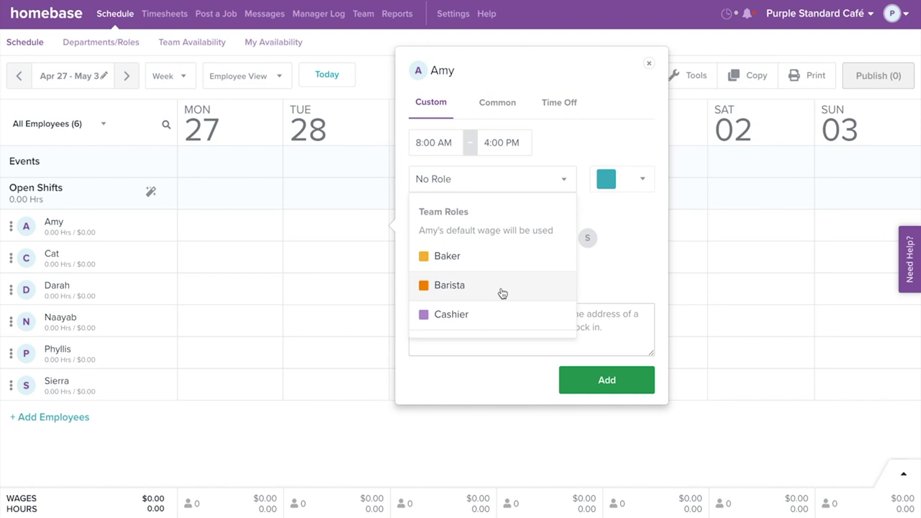
{"action": "left_click", "coordinate": [502, 288]}
{"action": "left_click", "coordinate": [626, 180]}
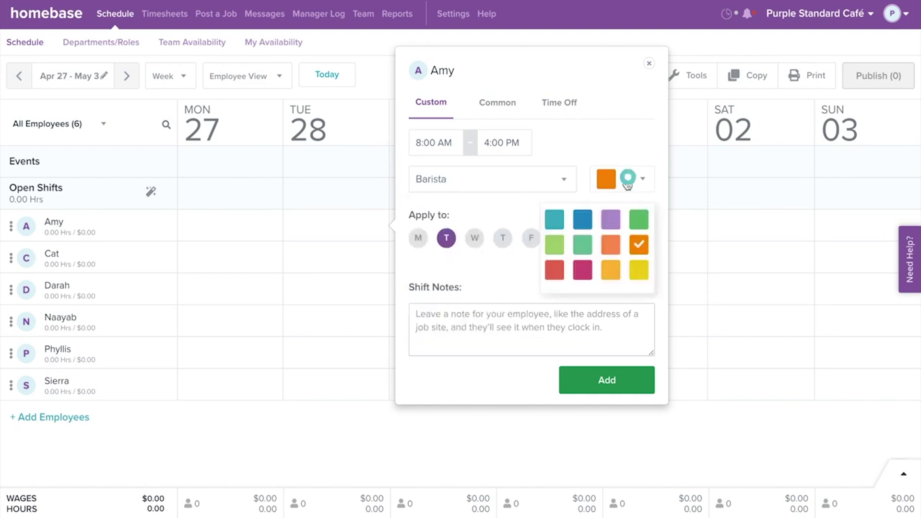
{"action": "left_click", "coordinate": [614, 229]}
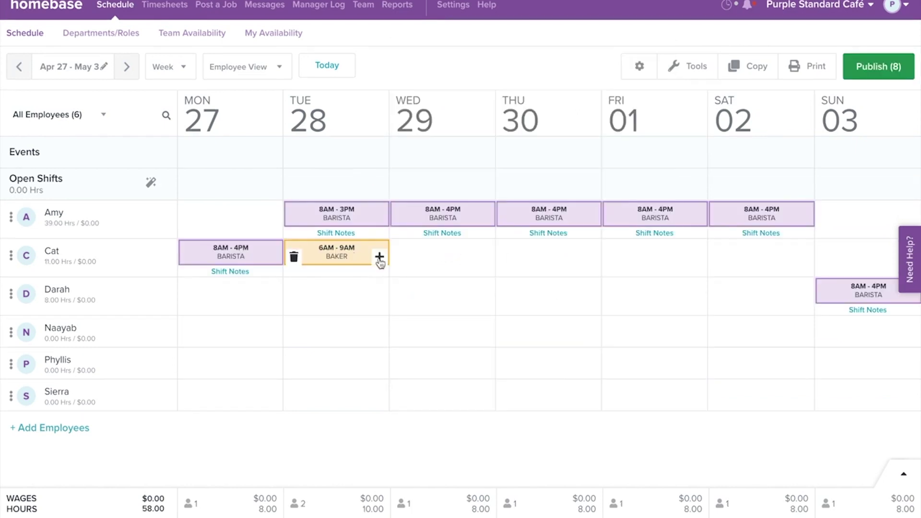
Duplicate the Tuesday Baker shift as a 10AM–3PM Chef shift, then delete Monday's Barista shift.
{"action": "left_click", "coordinate": [379, 256]}
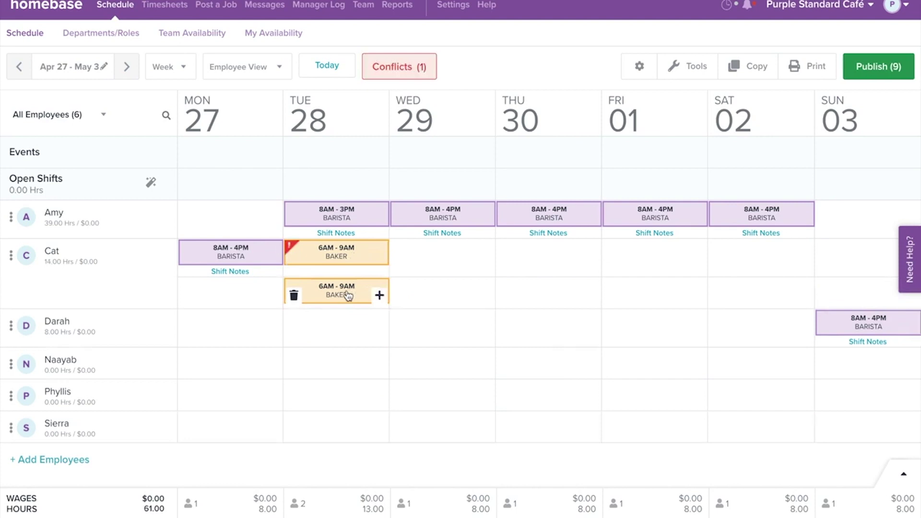
{"action": "left_click", "coordinate": [346, 293]}
{"action": "left_click", "coordinate": [463, 220]}
{"action": "scroll", "coordinate": [463, 298], "scroll_direction": "down", "scroll_amount": 5}
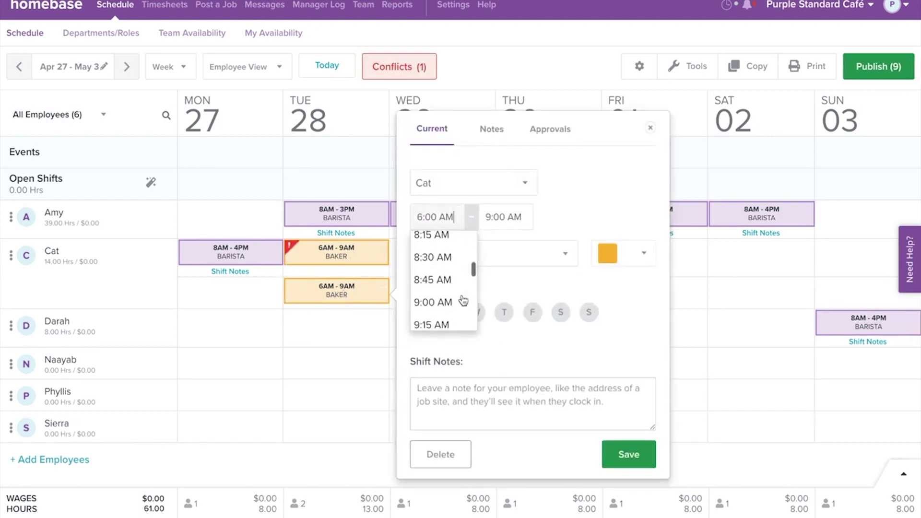
{"action": "left_click", "coordinate": [451, 297]}
{"action": "left_click", "coordinate": [567, 259]}
{"action": "left_click", "coordinate": [461, 313]}
{"action": "left_click", "coordinate": [628, 454]}
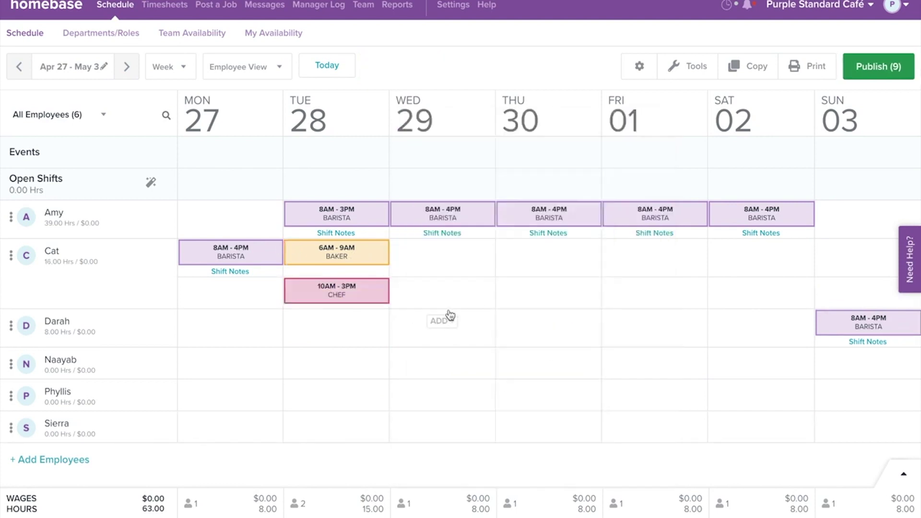
{"action": "left_click", "coordinate": [188, 258]}
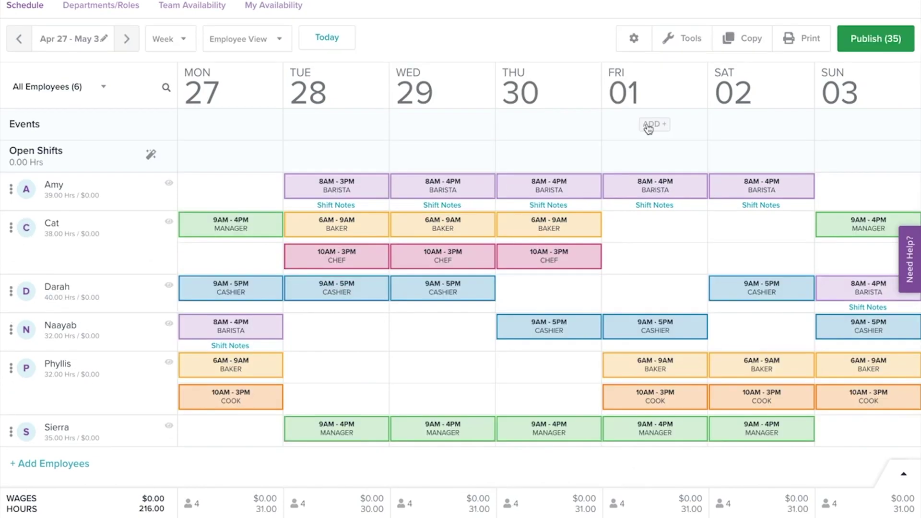
Add a 'Staff Meeting' event on Friday May 1 with the description 'first'.
{"action": "left_click", "coordinate": [647, 127]}
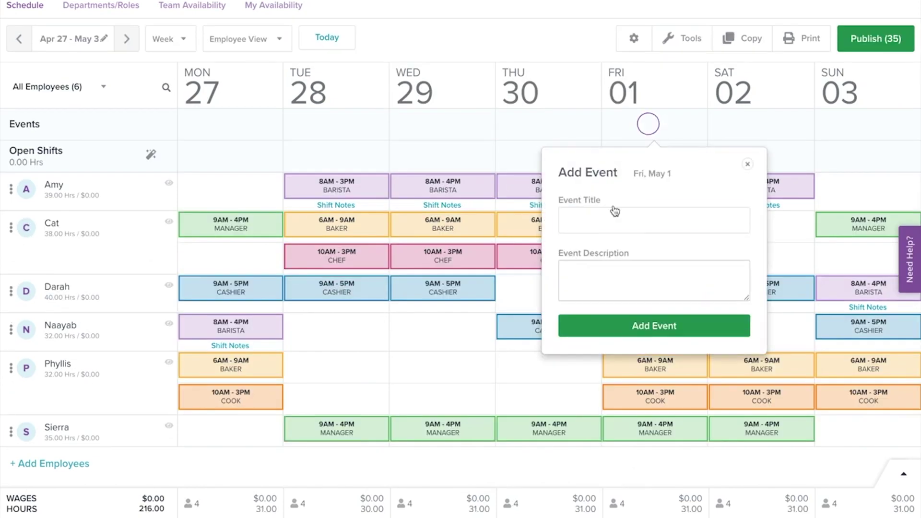
{"action": "left_click", "coordinate": [612, 211]}
{"action": "type", "text": "Staff Meeting"}
{"action": "key", "text": "Tab"}
{"action": "type", "text": "first"}
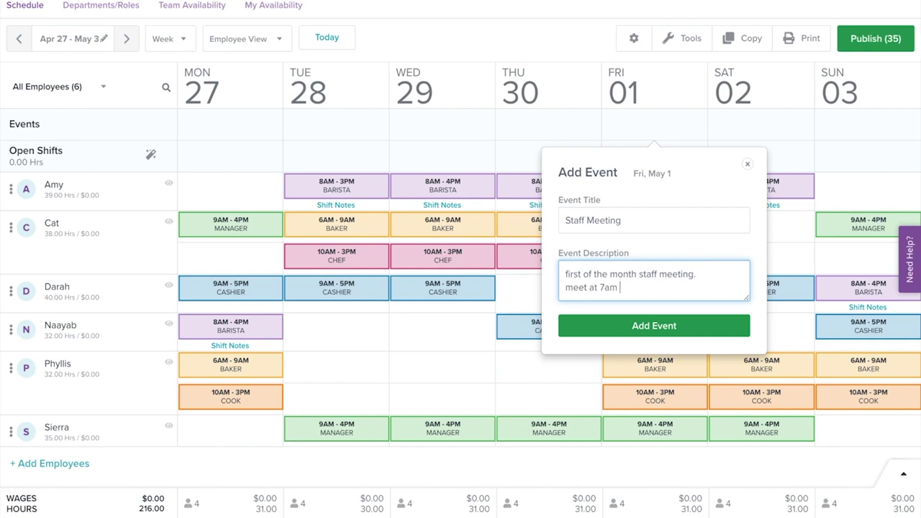
{"action": "left_click", "coordinate": [594, 324]}
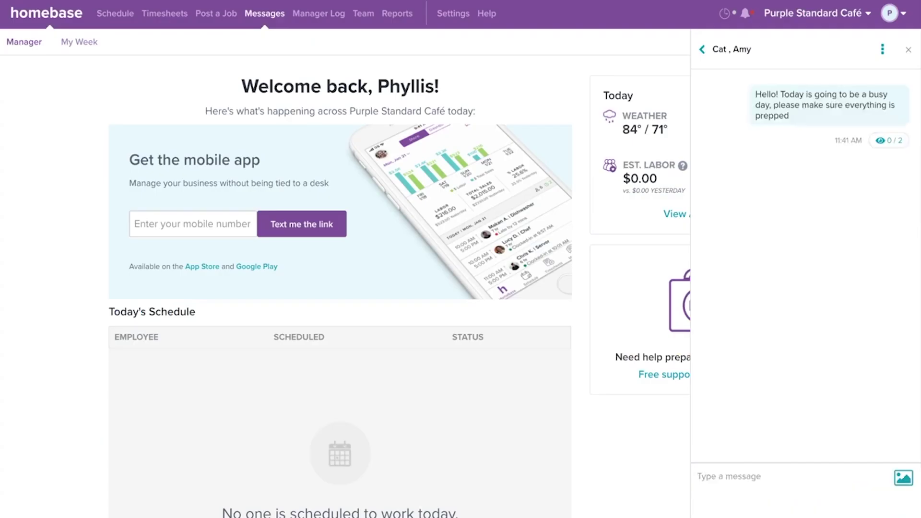
Check the group message's read receipts, then view job applicants and dismiss the interview tip.
{"action": "left_click", "coordinate": [899, 143]}
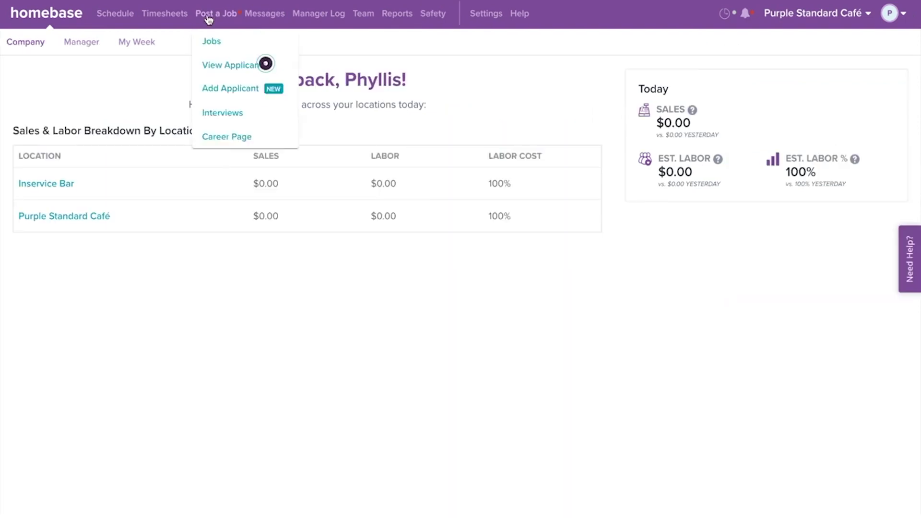
{"action": "left_click", "coordinate": [209, 14]}
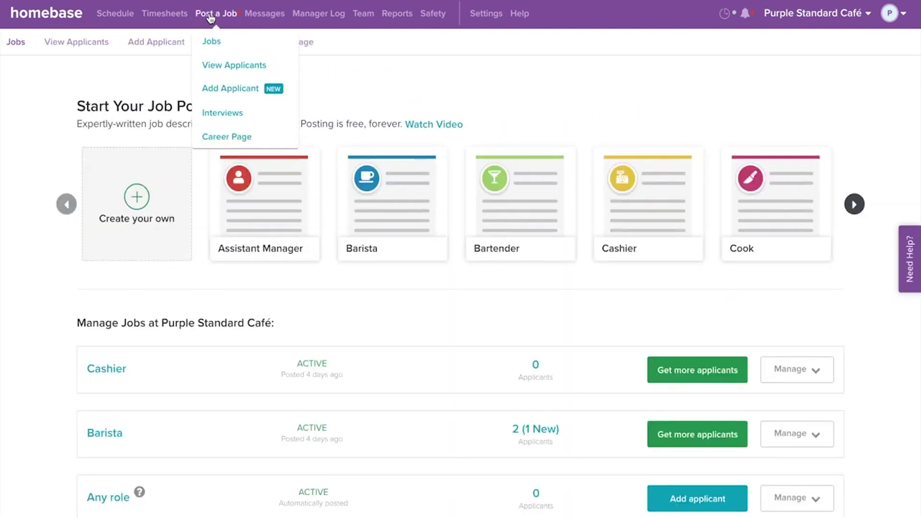
{"action": "left_click", "coordinate": [419, 259]}
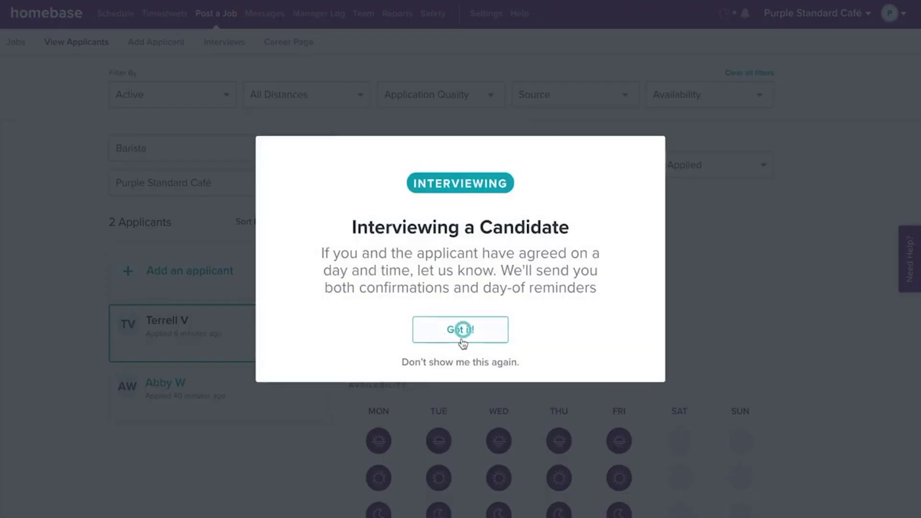
{"action": "left_click", "coordinate": [205, 76]}
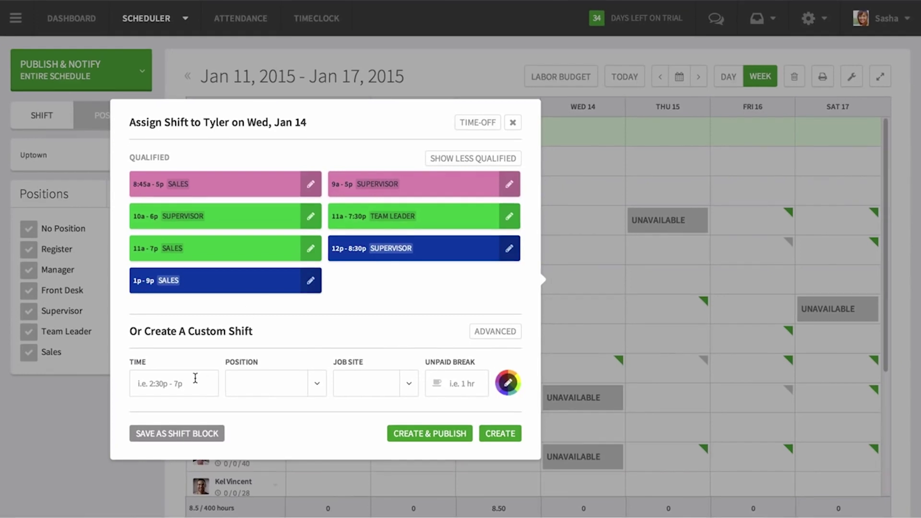
Create a light-blue 7a–4p Sales shift at Harriet Island Center.
{"action": "type", "text": "7a - 4p"}
{"action": "key", "text": "Tab"}
{"action": "left_click", "coordinate": [316, 384]}
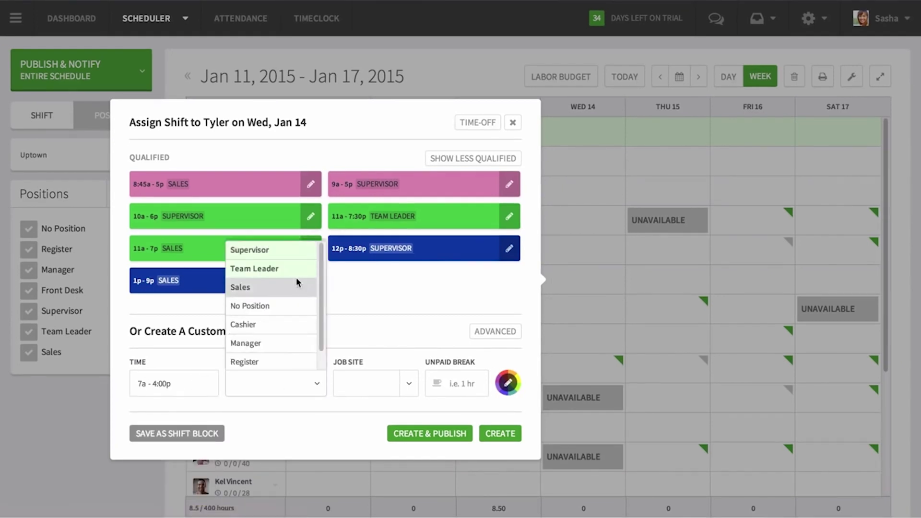
{"action": "left_click", "coordinate": [296, 287]}
{"action": "left_click", "coordinate": [402, 384]}
{"action": "left_click", "coordinate": [394, 422]}
{"action": "left_click", "coordinate": [509, 383]}
{"action": "left_click", "coordinate": [592, 418]}
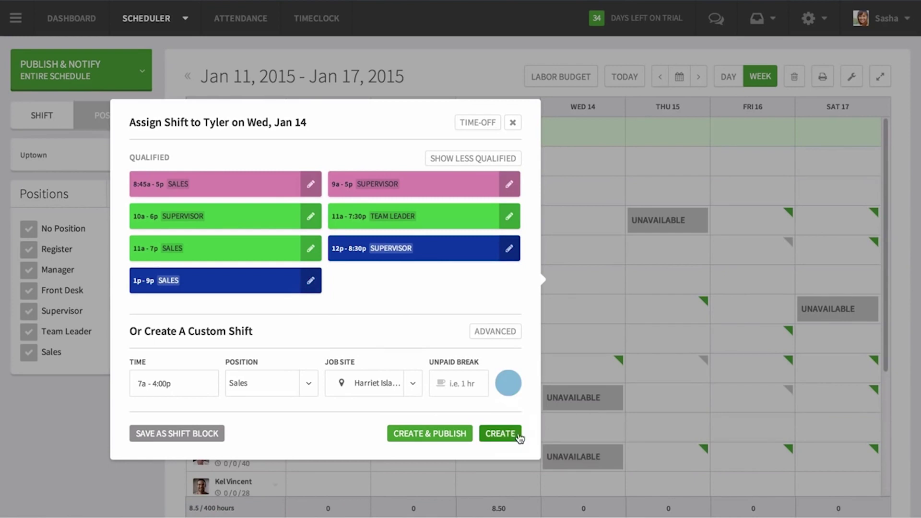
{"action": "left_click", "coordinate": [500, 433]}
Reassign the Tuesday Supervisor shift, make a shift repeat, and notify only changed users on publish.
{"action": "left_click_drag", "start_coordinate": [494, 250], "coordinate": [499, 413]}
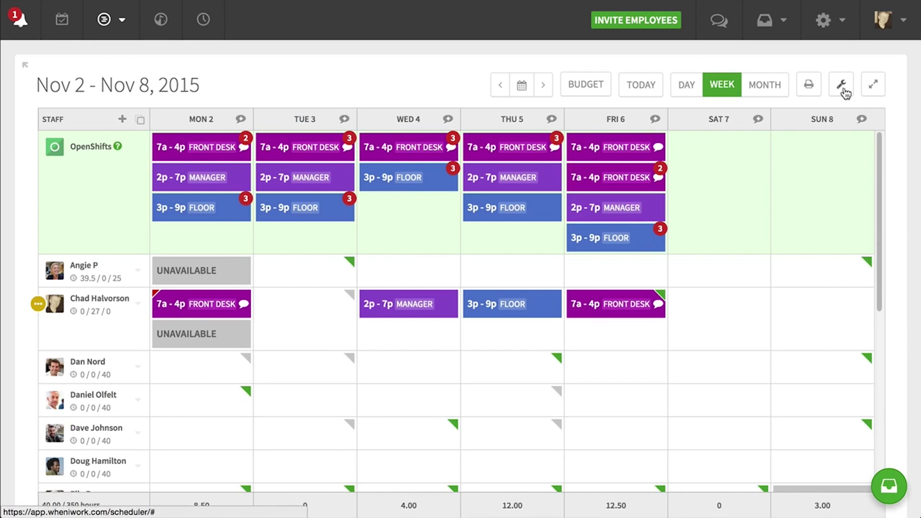
{"action": "left_click", "coordinate": [843, 87]}
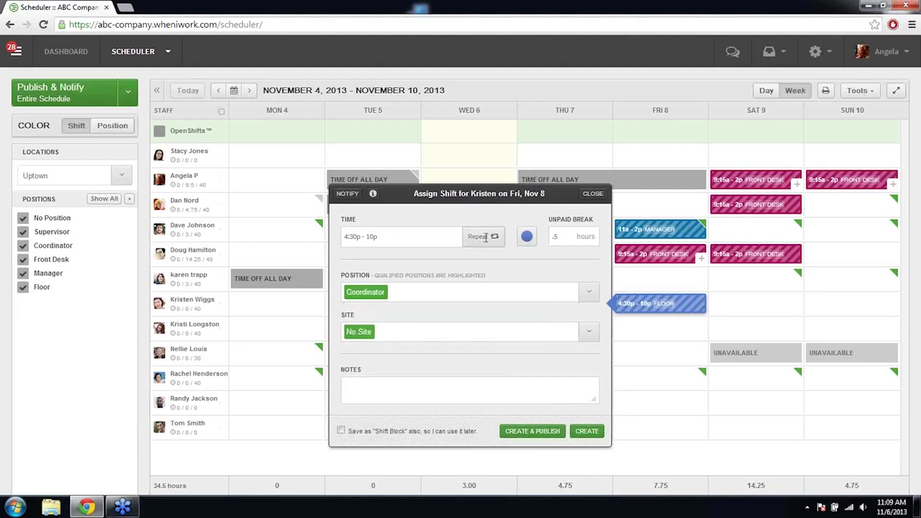
{"action": "left_click", "coordinate": [485, 237]}
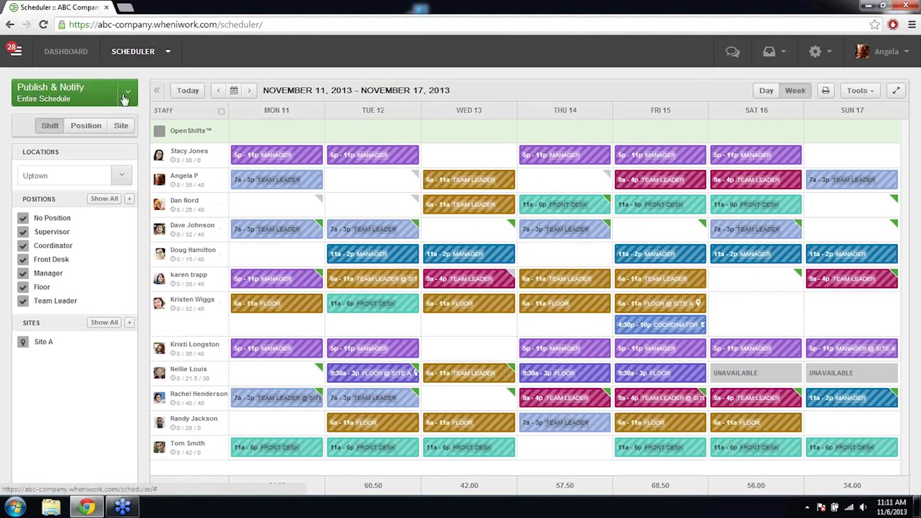
{"action": "left_click", "coordinate": [127, 96]}
{"action": "left_click", "coordinate": [55, 244]}
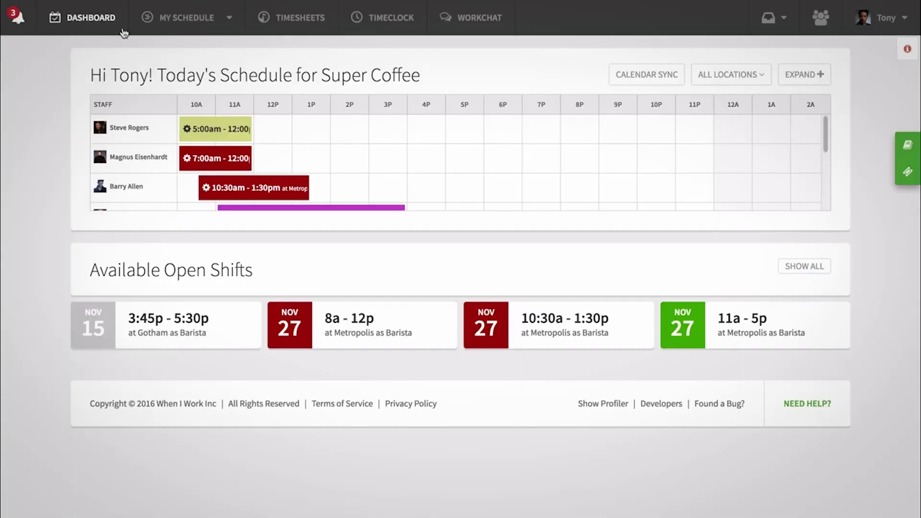
In My Schedule, offer the Saturday 8 11a–5p Barista shift for a swap.
{"action": "left_click", "coordinate": [168, 20]}
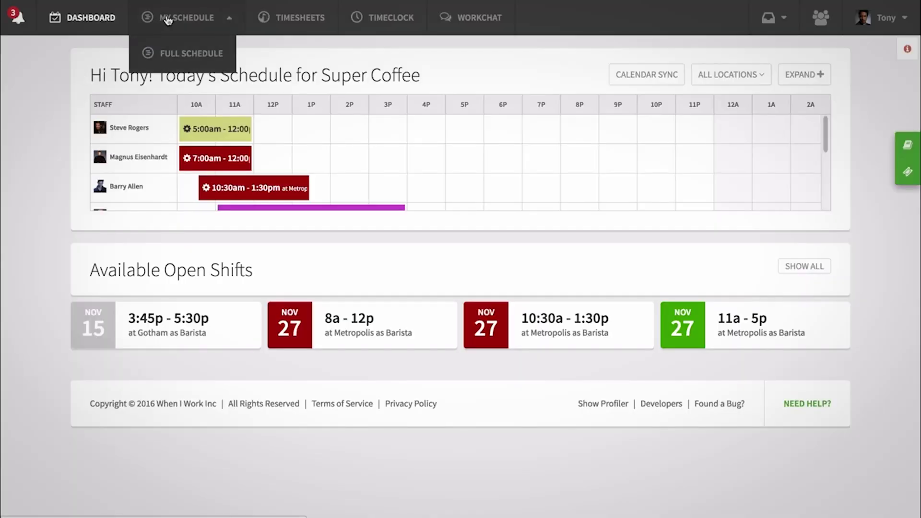
{"action": "left_click", "coordinate": [168, 20]}
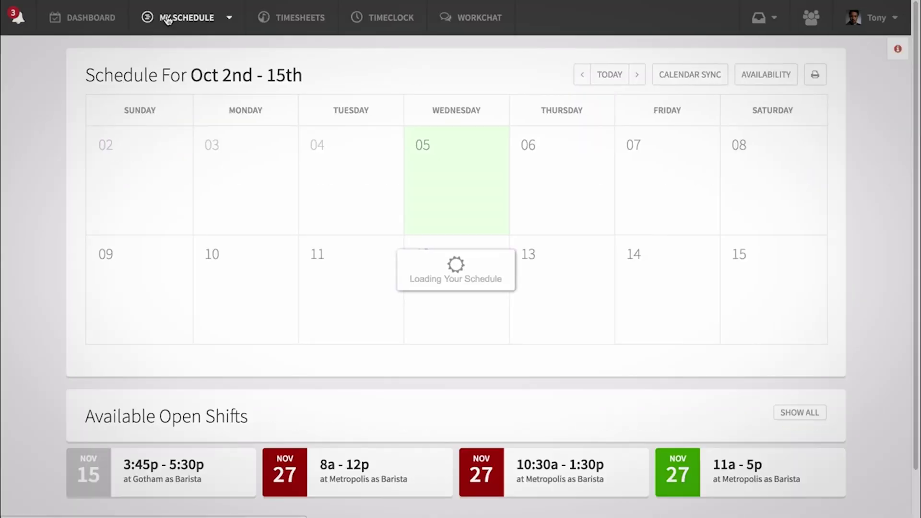
{"action": "left_click", "coordinate": [779, 168]}
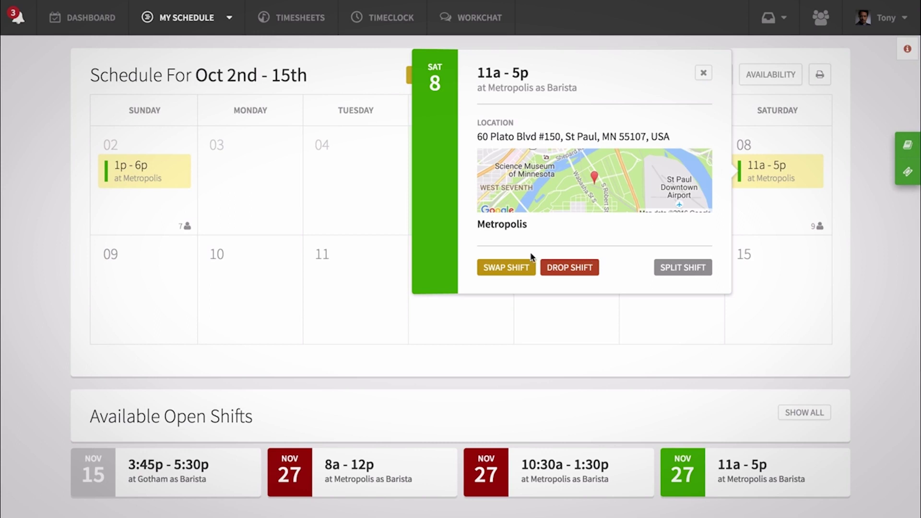
{"action": "left_click", "coordinate": [512, 269]}
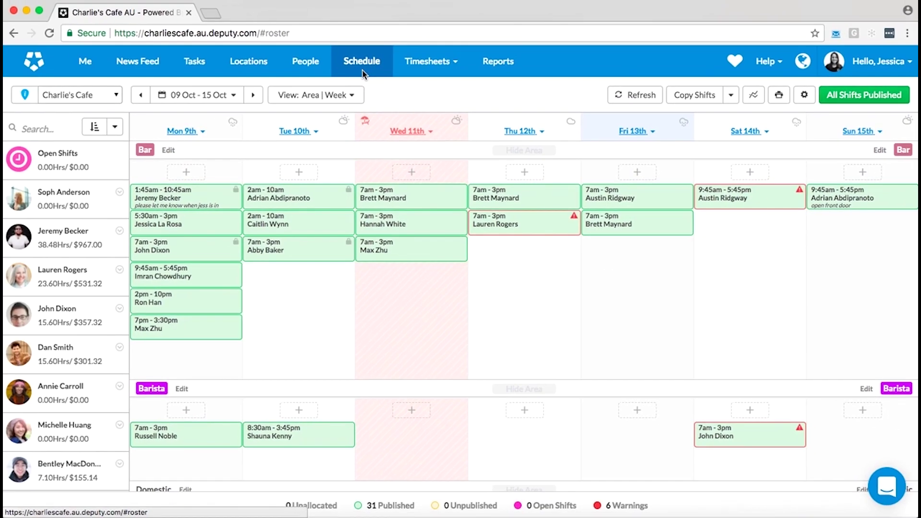
Save an unassigned 7am–3pm Bar shift on Thu 12 Oct after checking its break chart.
{"action": "left_click", "coordinate": [344, 96]}
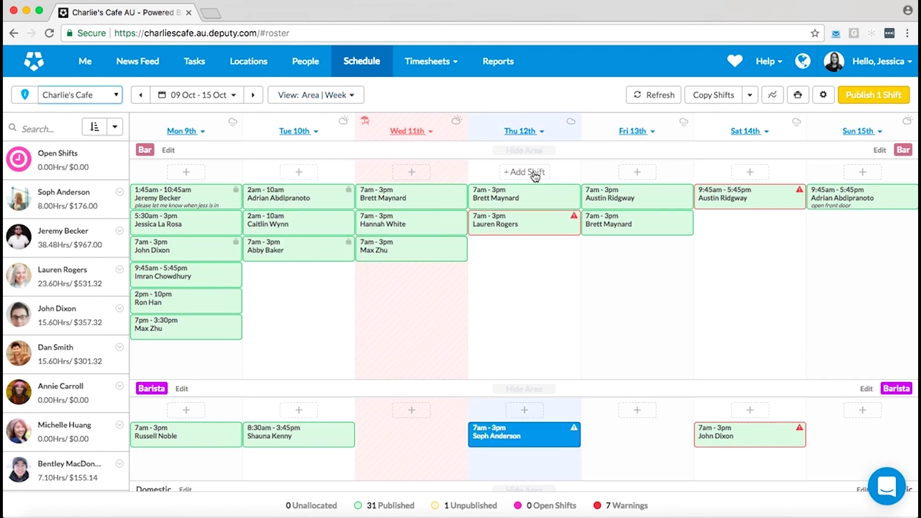
{"action": "left_click", "coordinate": [534, 174]}
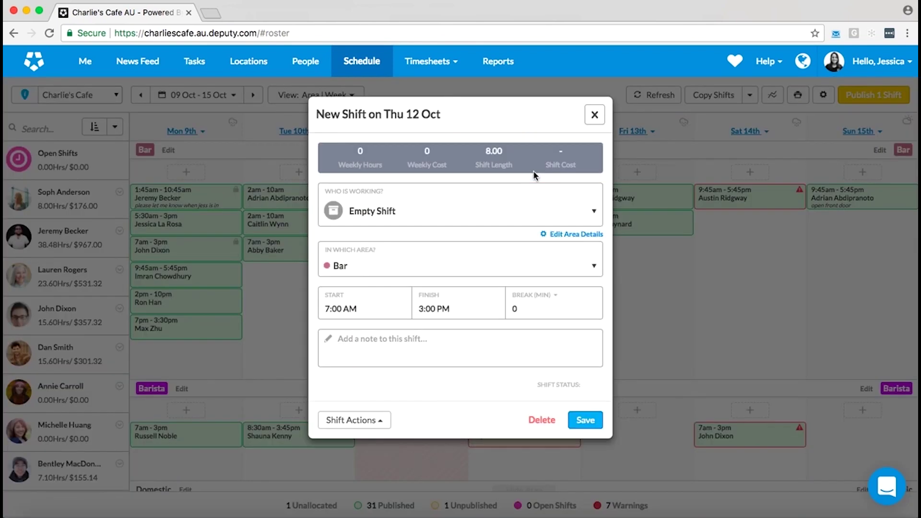
{"action": "left_click", "coordinate": [557, 207]}
{"action": "scroll", "coordinate": [483, 341], "scroll_direction": "down", "scroll_amount": 2}
{"action": "scroll", "coordinate": [482, 340], "scroll_direction": "down", "scroll_amount": 3}
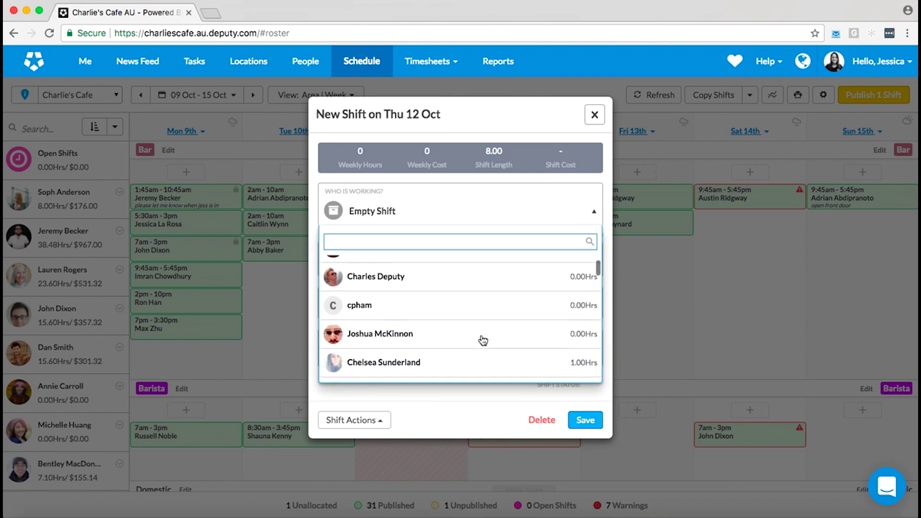
{"action": "key", "text": "Escape"}
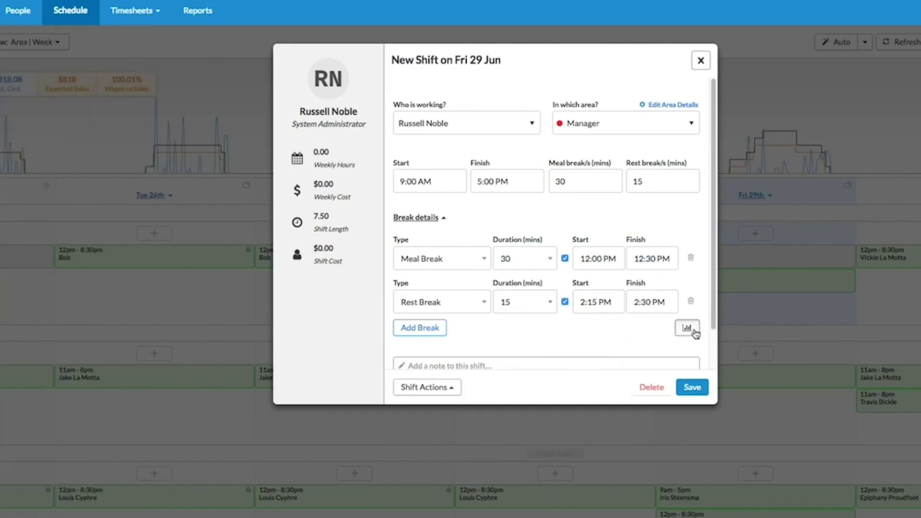
{"action": "left_click", "coordinate": [688, 328]}
{"action": "scroll", "coordinate": [640, 268], "scroll_direction": "down", "scroll_amount": 2}
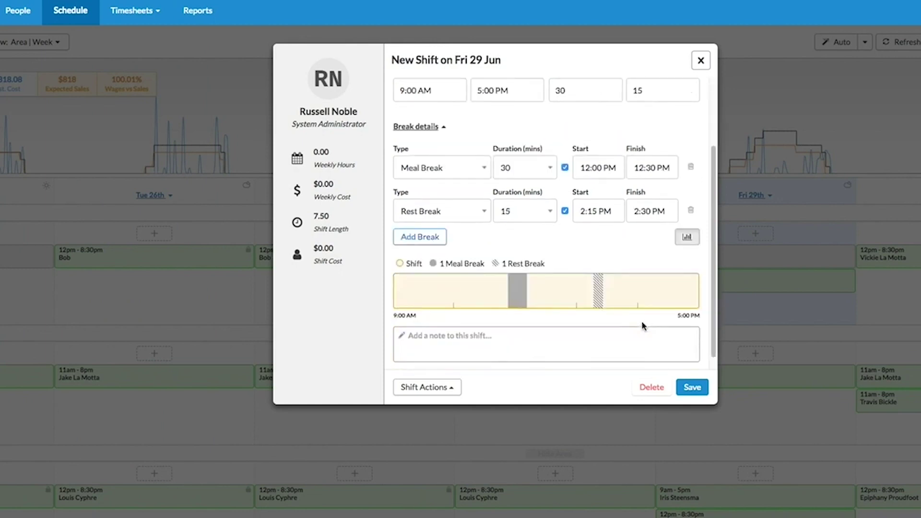
{"action": "left_click", "coordinate": [691, 387]}
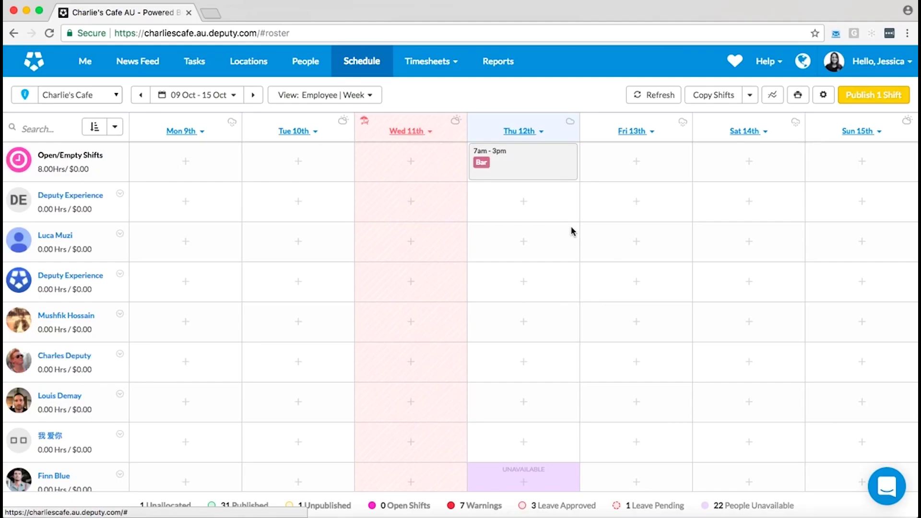
{"action": "scroll", "coordinate": [572, 232], "scroll_direction": "down", "scroll_amount": 12}
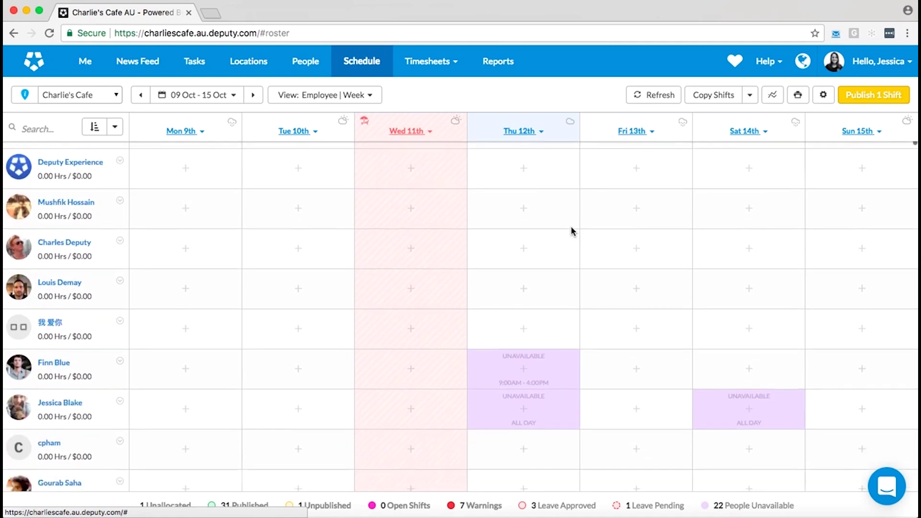
{"action": "scroll", "coordinate": [572, 231], "scroll_direction": "down", "scroll_amount": 6}
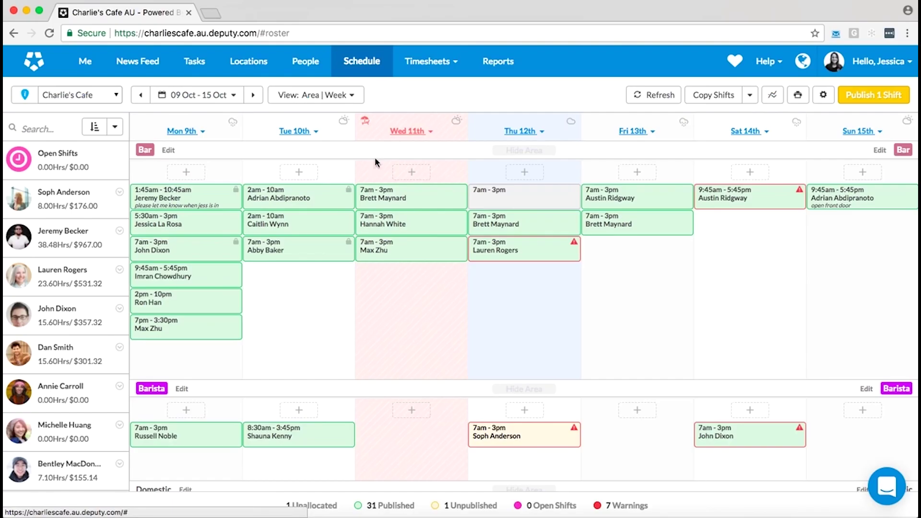
Publish the unpublished Deputy shift, notifying staff by email and smartphone push.
{"action": "left_click", "coordinate": [878, 94]}
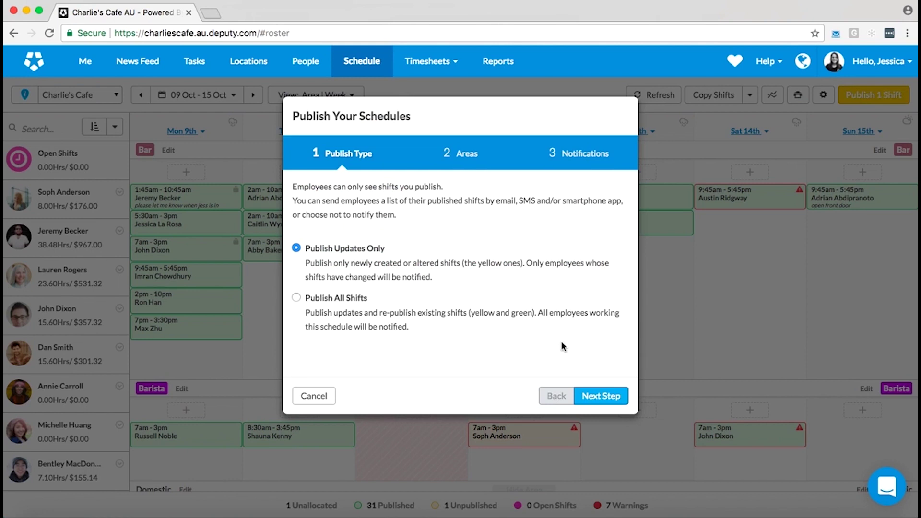
{"action": "left_click", "coordinate": [603, 396]}
{"action": "left_click", "coordinate": [604, 397]}
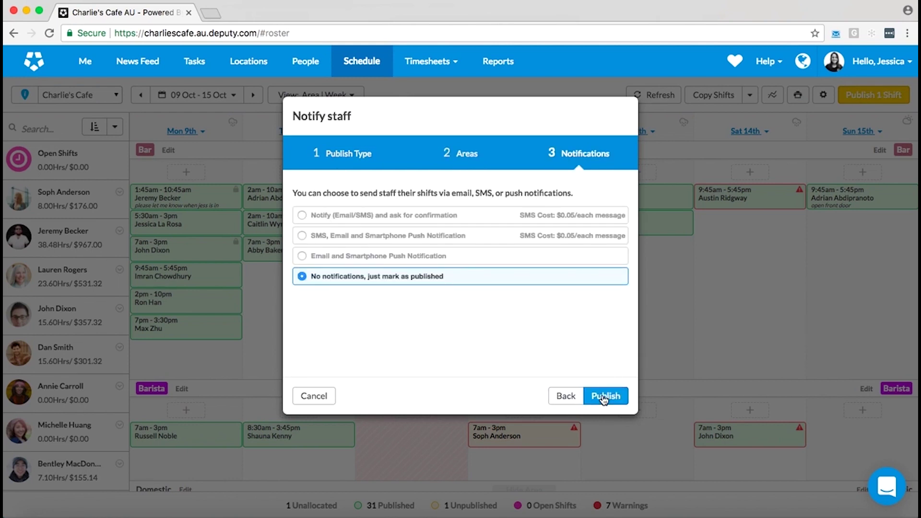
{"action": "left_click", "coordinate": [519, 261]}
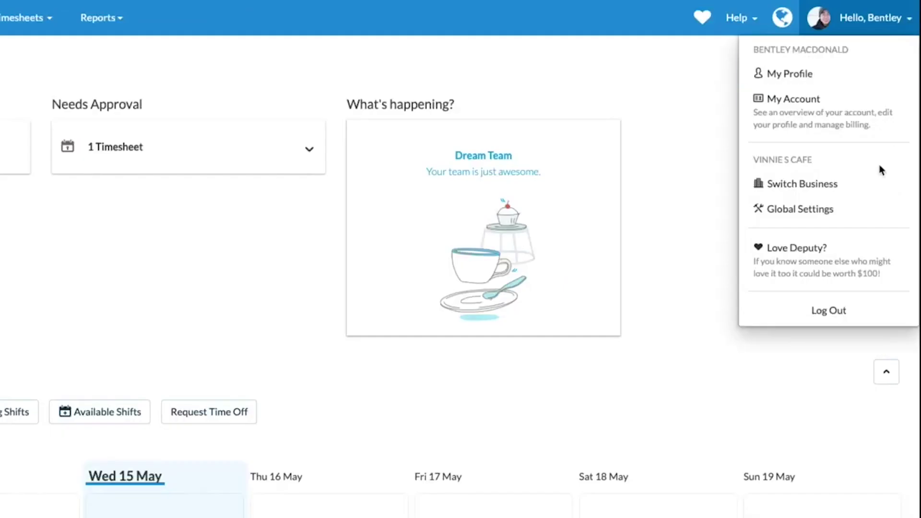
Open the Leave Rules list under Global Settings' Leave settings.
{"action": "left_click", "coordinate": [859, 214]}
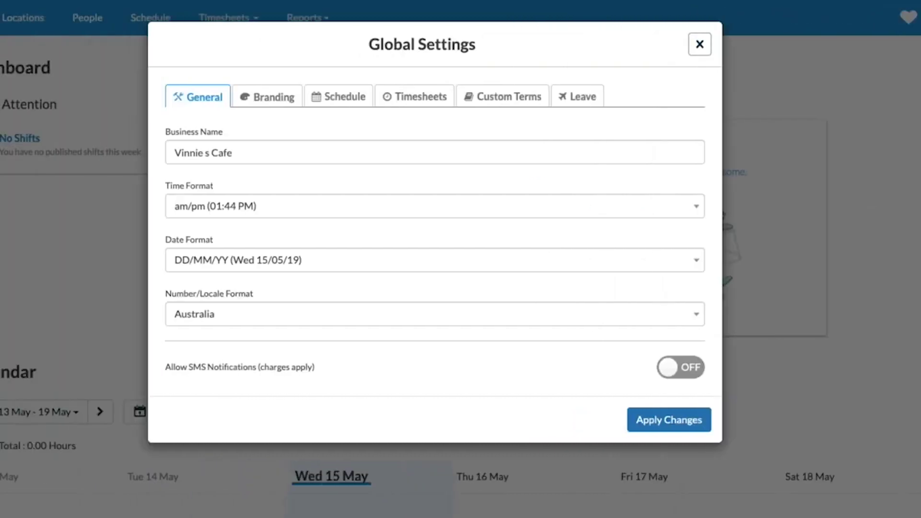
{"action": "left_click", "coordinate": [594, 100]}
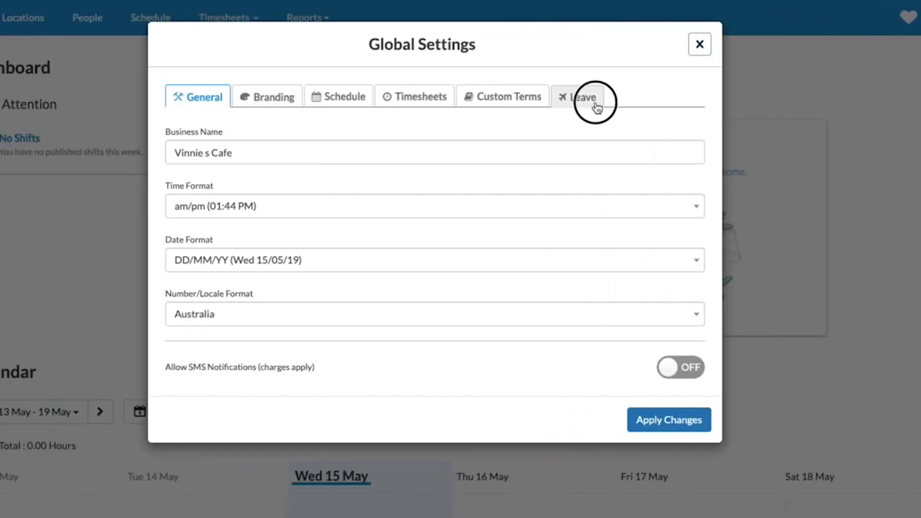
{"action": "left_click", "coordinate": [223, 166]}
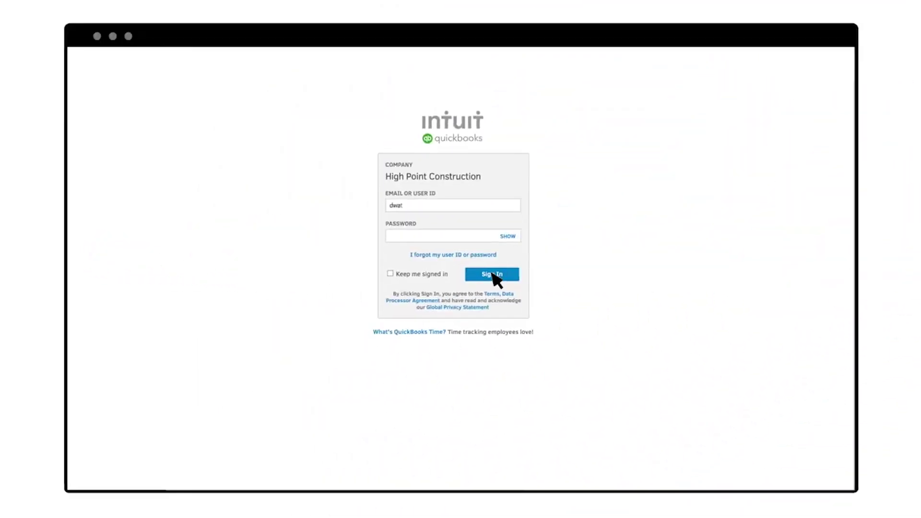
Sign in to QuickBooks Time and go to the Schedule.
{"action": "left_click", "coordinate": [491, 274]}
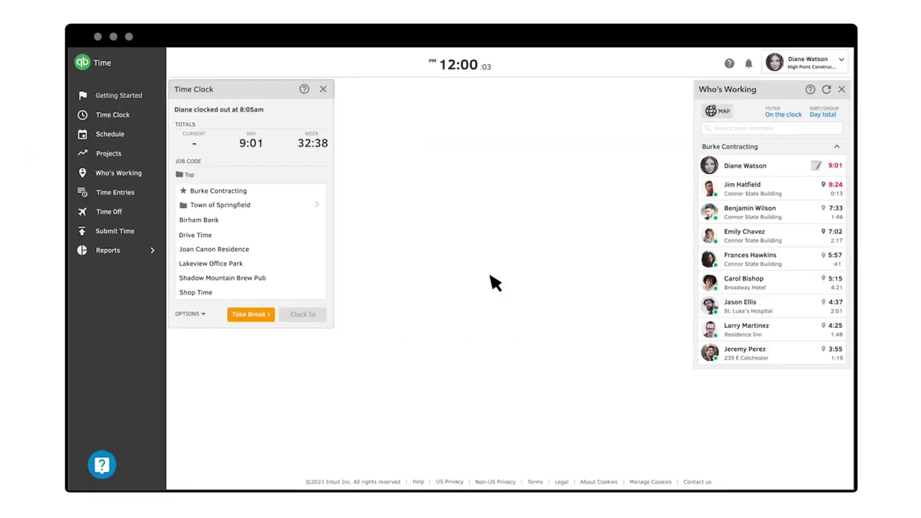
{"action": "left_click", "coordinate": [111, 104]}
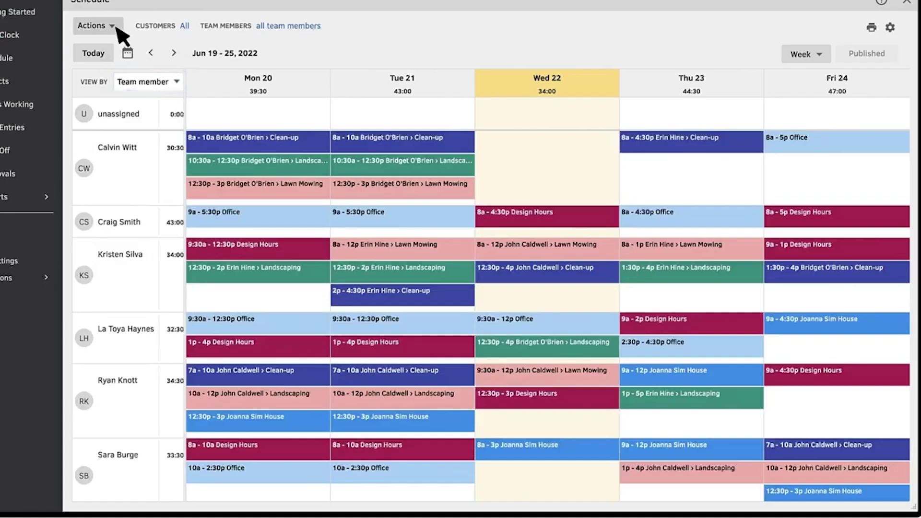
{"action": "left_click", "coordinate": [112, 26]}
{"action": "left_click", "coordinate": [227, 82]}
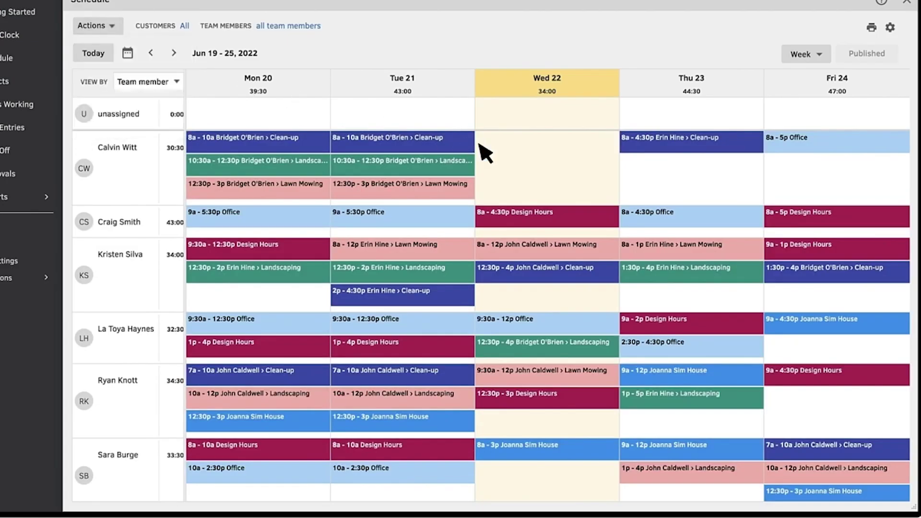
Save a draft 9:00am–4:30pm Landscaping shift on Wed 22 for two team members.
{"action": "left_click", "coordinate": [547, 171]}
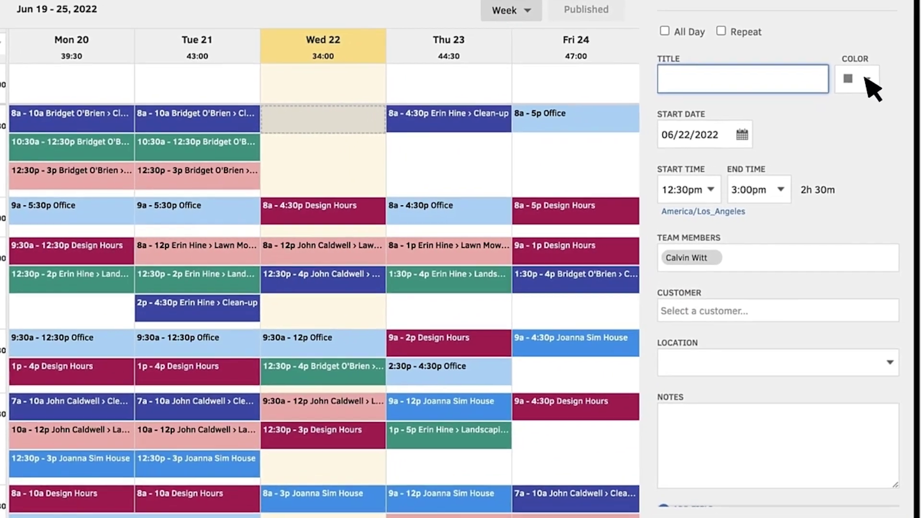
{"action": "left_click", "coordinate": [876, 102]}
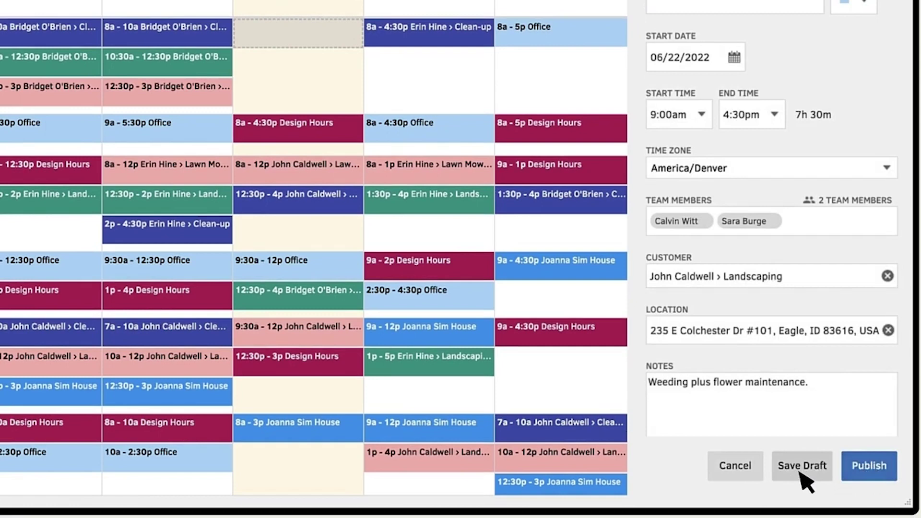
{"action": "left_click", "coordinate": [800, 473]}
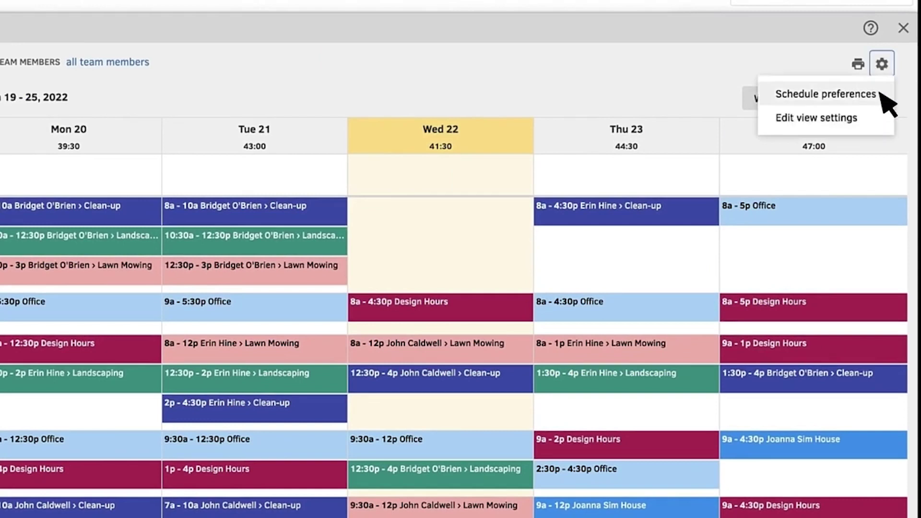
Set Manage schedule to 'Their own' in Schedule preferences, then review a team member's permissions.
{"action": "left_click", "coordinate": [878, 94]}
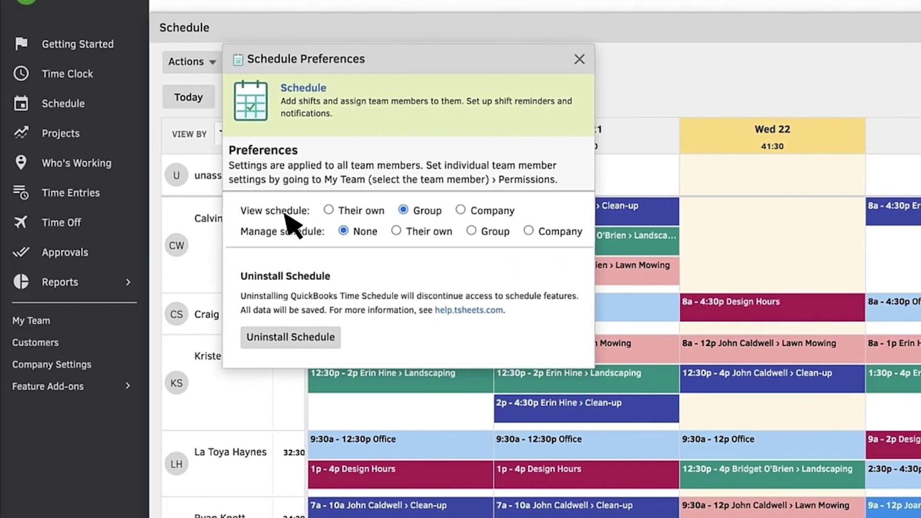
{"action": "left_click", "coordinate": [396, 231]}
{"action": "left_click", "coordinate": [579, 59]}
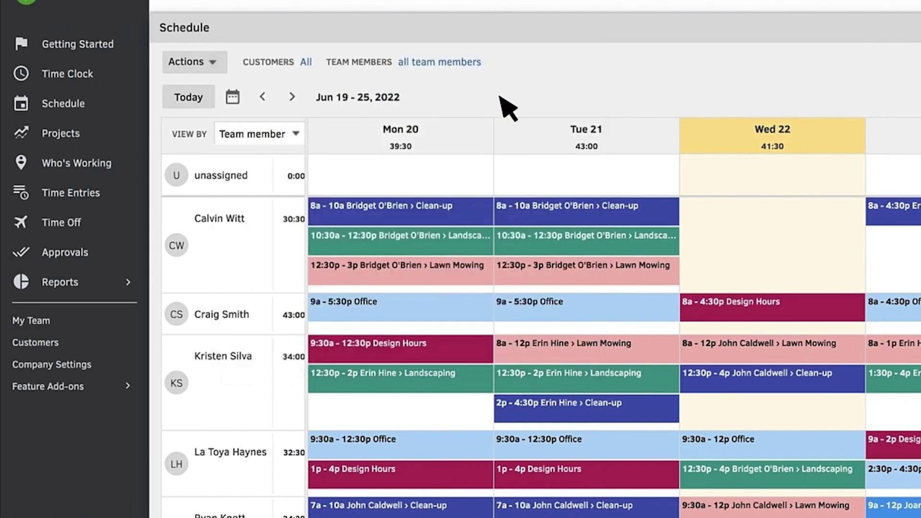
{"action": "left_click", "coordinate": [67, 326]}
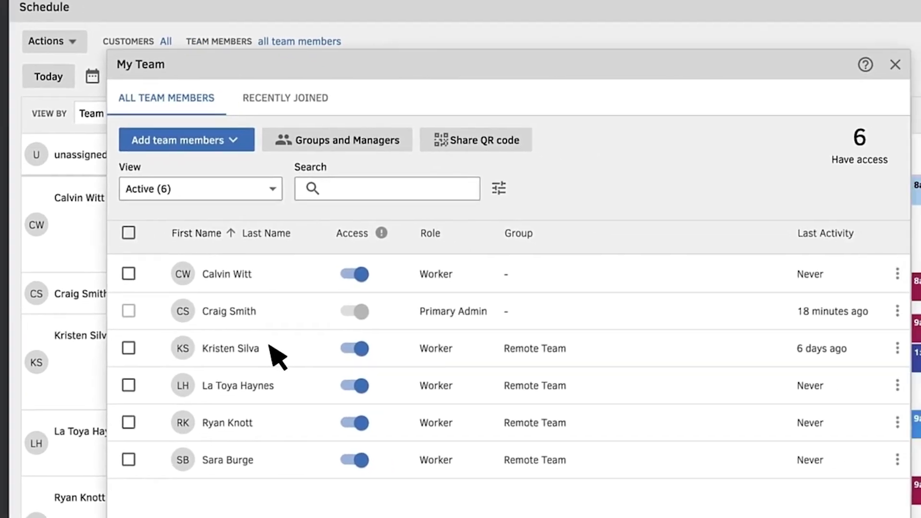
{"action": "left_click", "coordinate": [273, 355]}
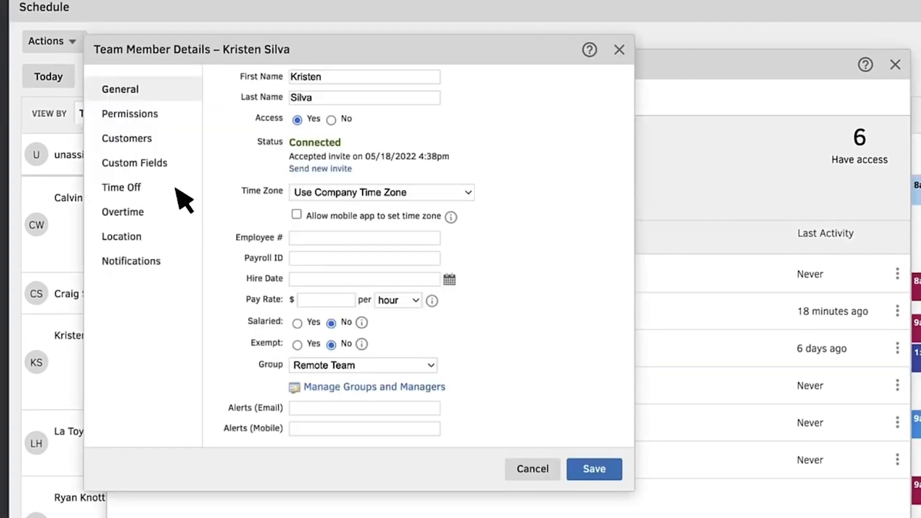
{"action": "left_click", "coordinate": [134, 118]}
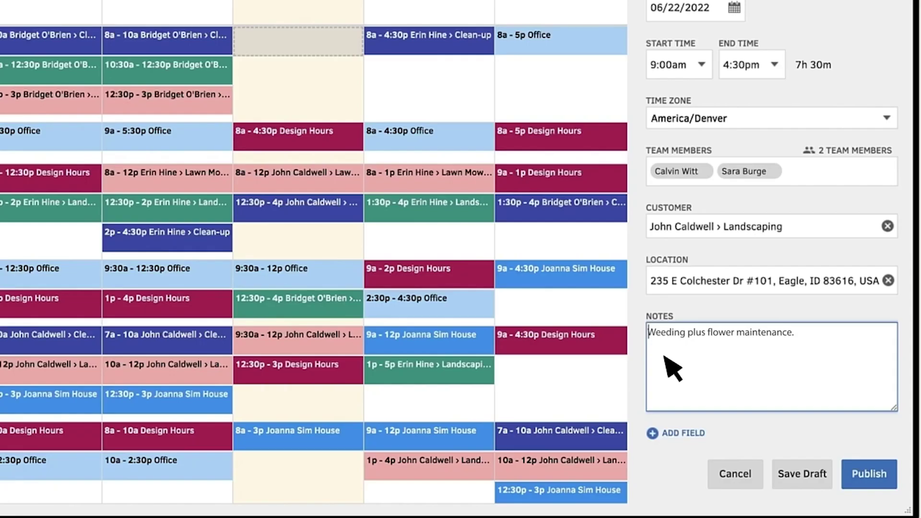
Add a Service Item field set to Weeding on the Wed 22 shift.
{"action": "left_click", "coordinate": [682, 433]}
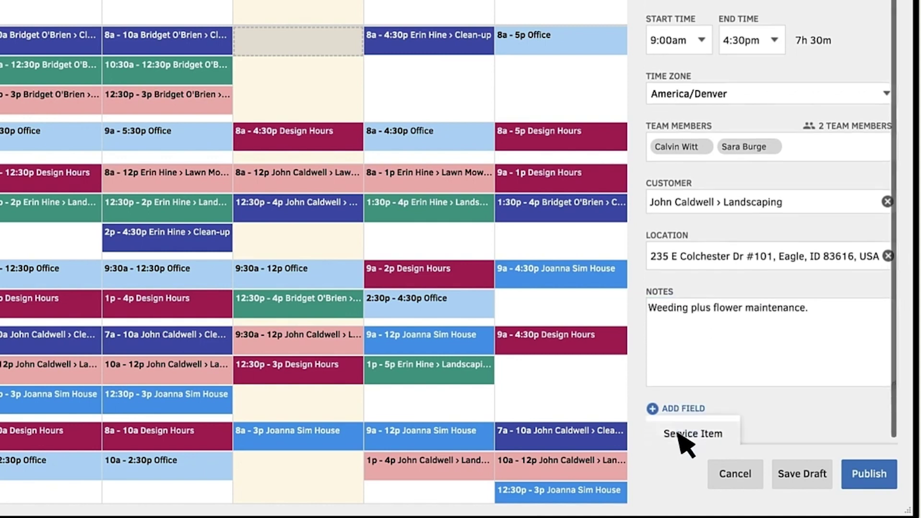
{"action": "left_click", "coordinate": [679, 433]}
{"action": "left_click", "coordinate": [678, 434]}
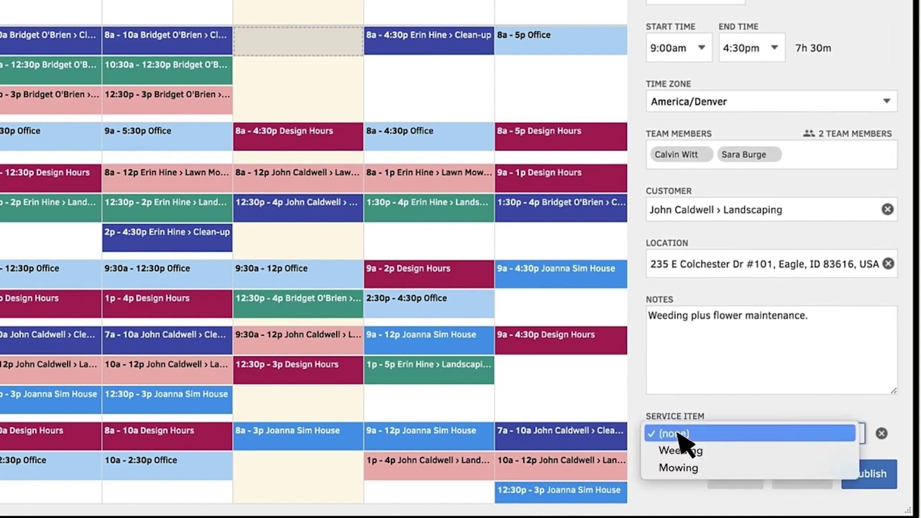
{"action": "left_click", "coordinate": [693, 447]}
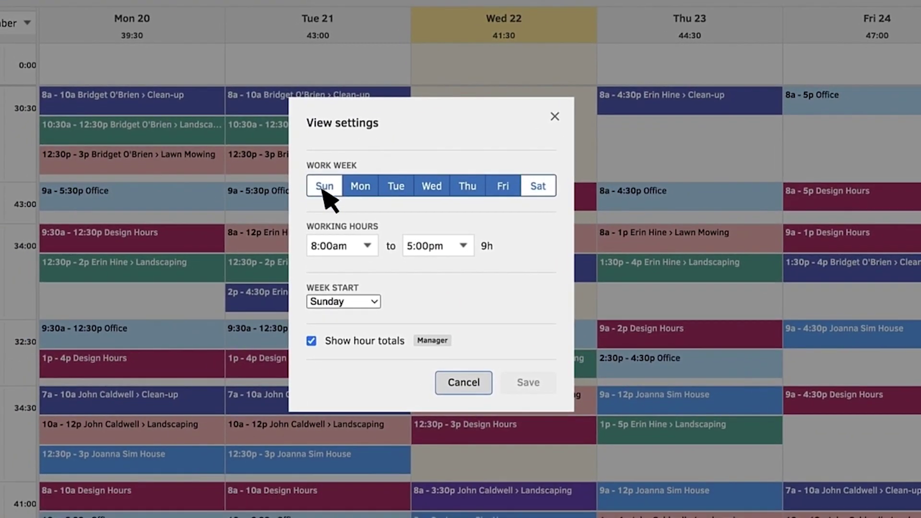
Keep a Monday–Friday work week and set working hours from 7:00am to 5:30pm.
{"action": "left_click", "coordinate": [324, 186]}
{"action": "left_click", "coordinate": [536, 187]}
{"action": "left_click", "coordinate": [536, 187]}
{"action": "left_click", "coordinate": [326, 189]}
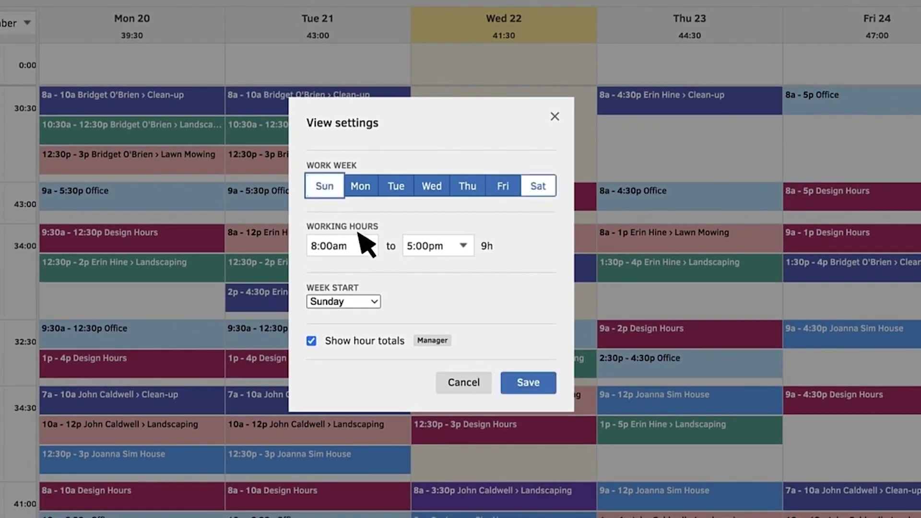
{"action": "left_click", "coordinate": [366, 244]}
{"action": "left_click", "coordinate": [365, 211]}
{"action": "left_click", "coordinate": [469, 248]}
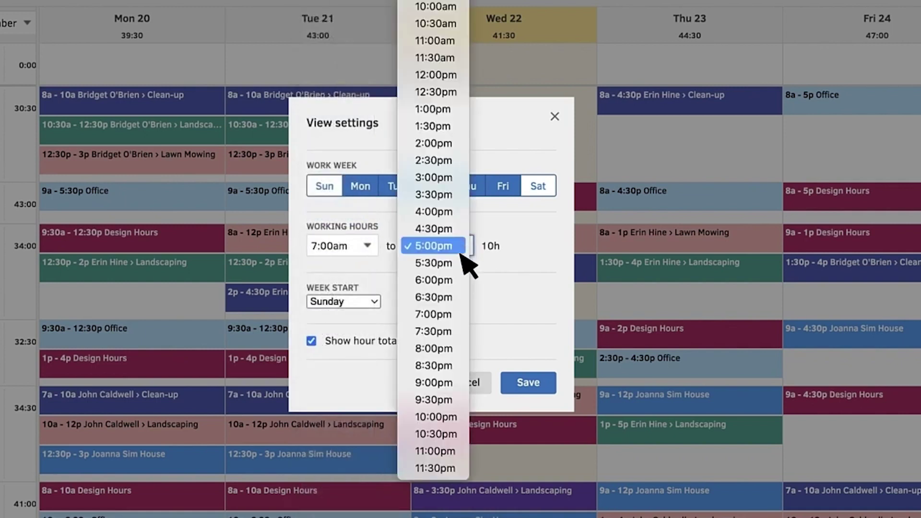